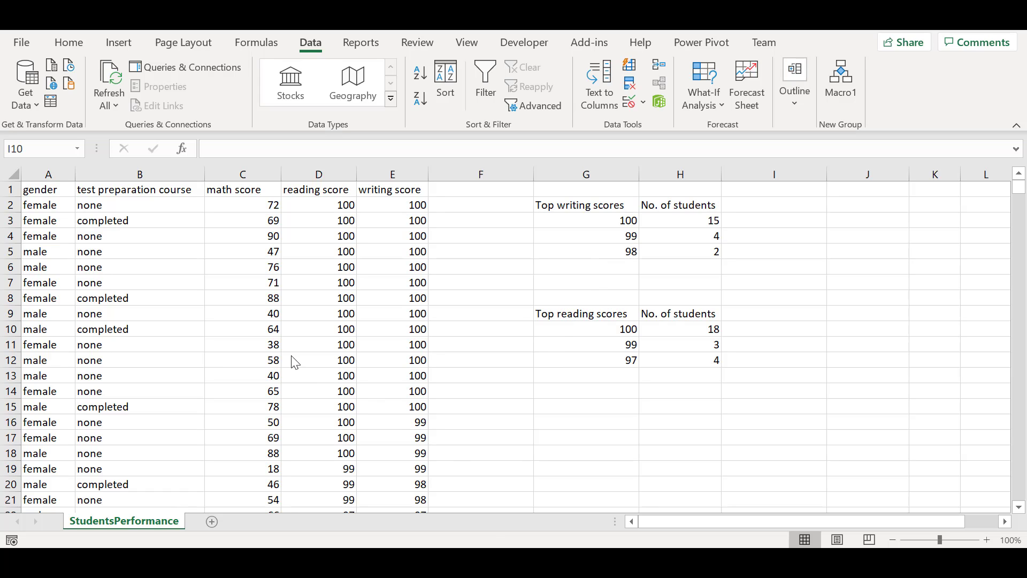
# Fill the gender header cell A1 with purple
pyautogui.click(69, 43)
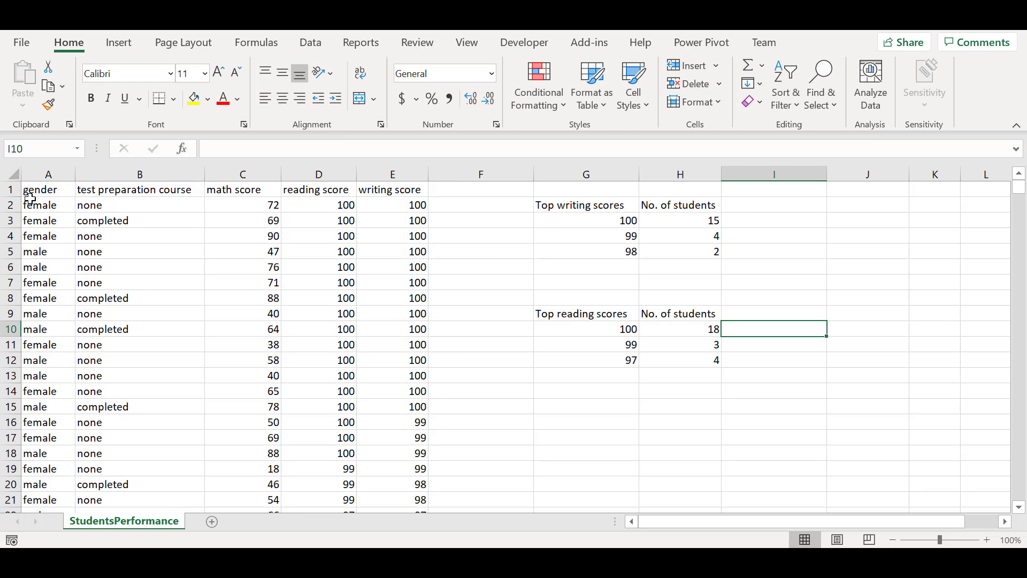
pyautogui.click(65, 191)
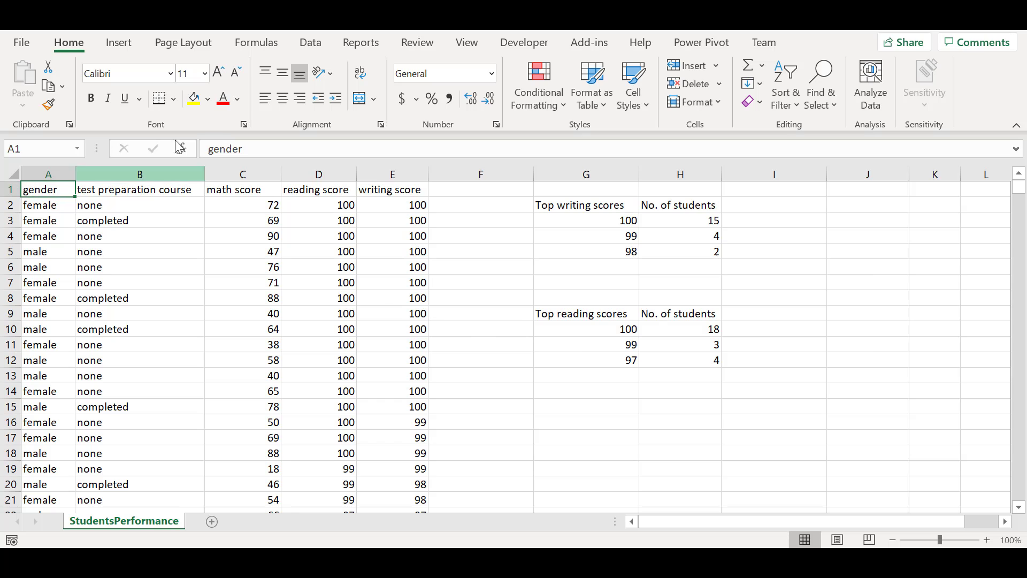
pyautogui.click(208, 99)
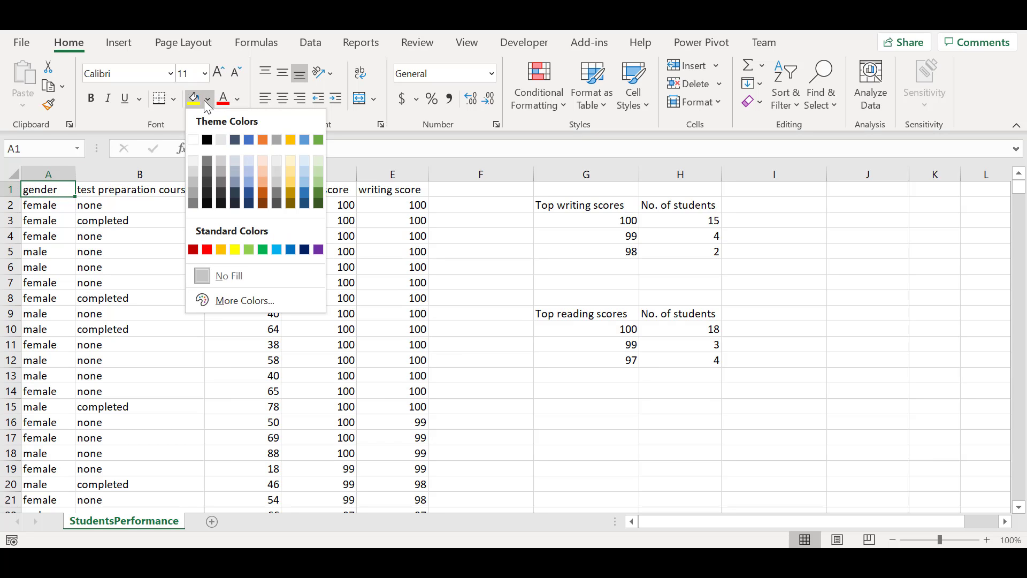
pyautogui.click(318, 250)
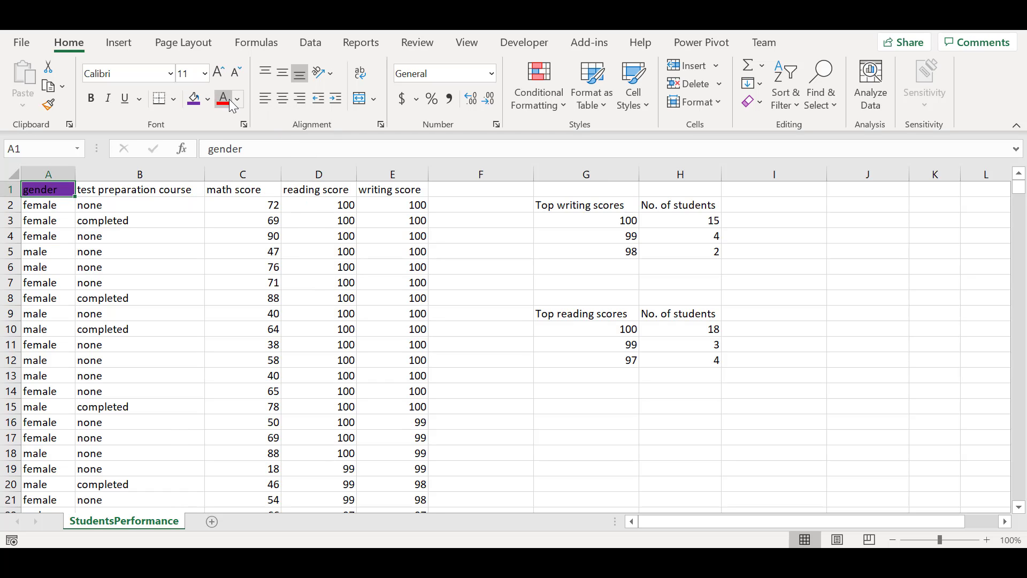
# Make the A1 header's font white, bold and underlined
pyautogui.click(229, 99)
pyautogui.click(238, 101)
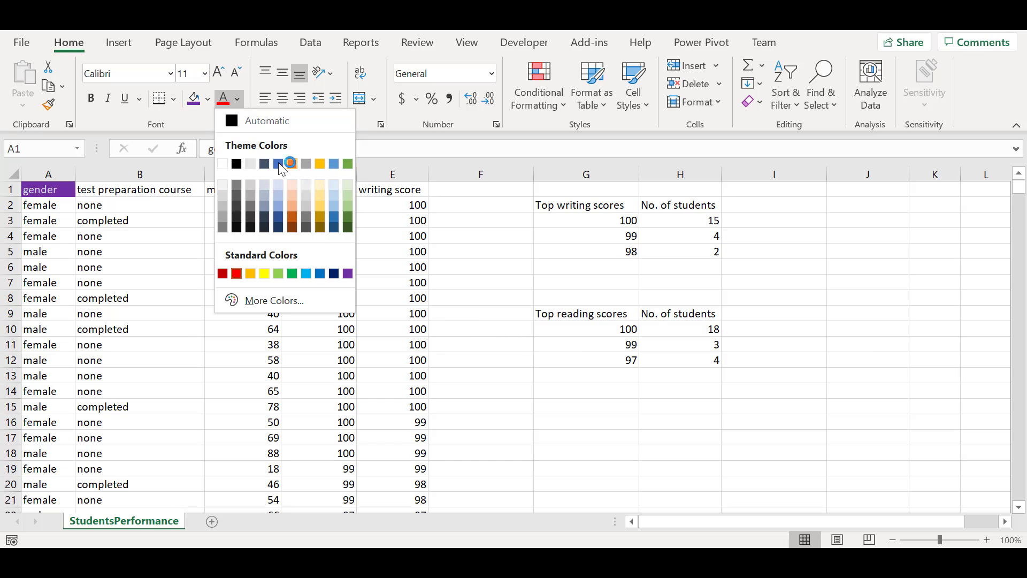
pyautogui.click(221, 164)
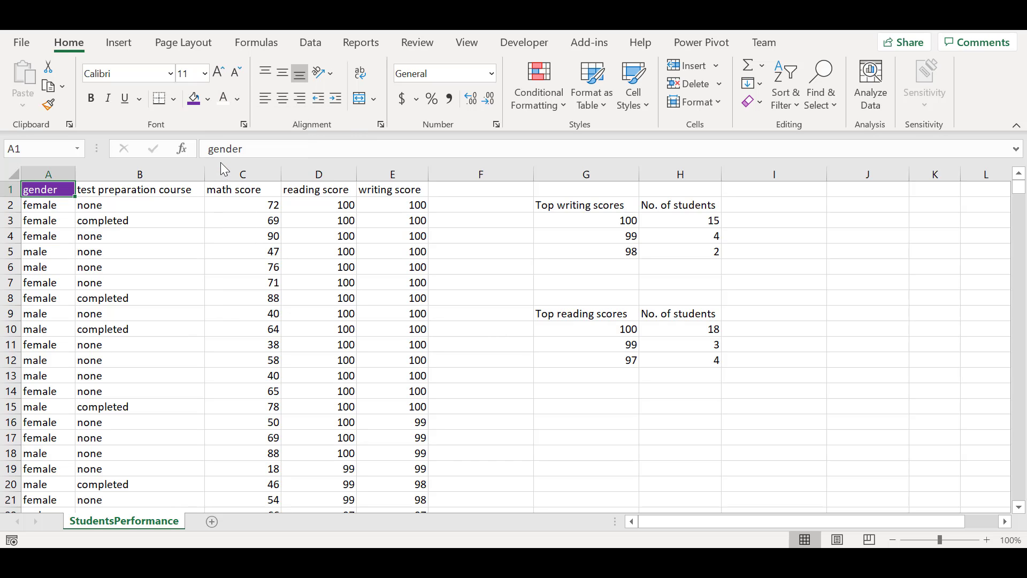
pyautogui.click(96, 100)
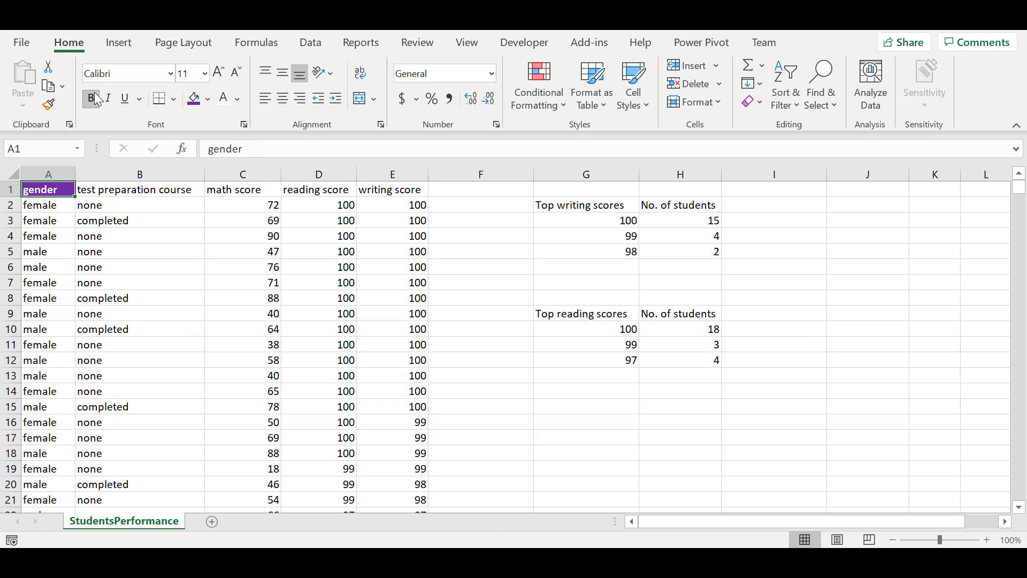
pyautogui.click(122, 104)
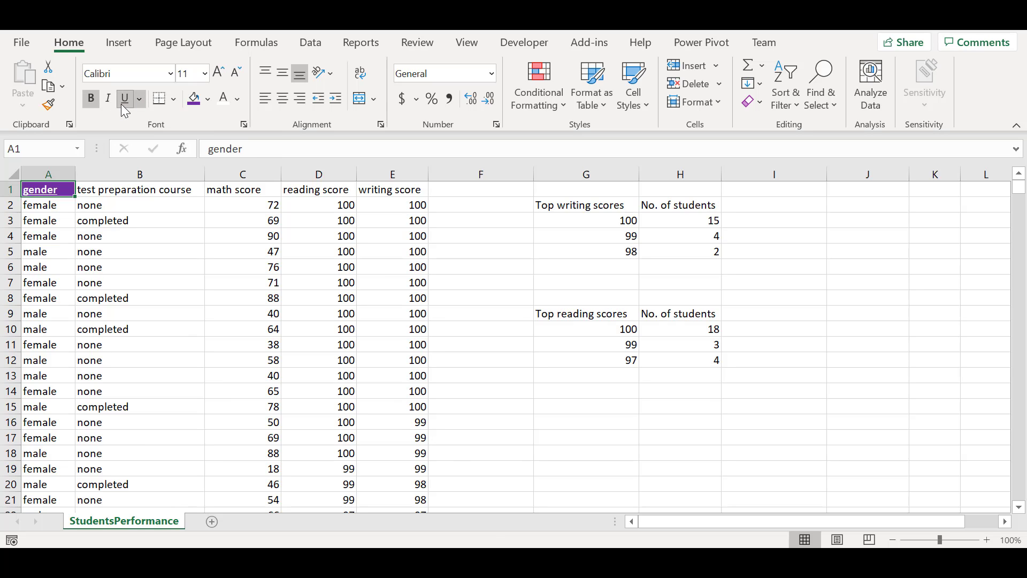
# Copy cell A1 and paste only its formats onto the math score header in C1
pyautogui.click(81, 193)
pyautogui.click(50, 194)
pyautogui.hotkey('ctrl', 'c')
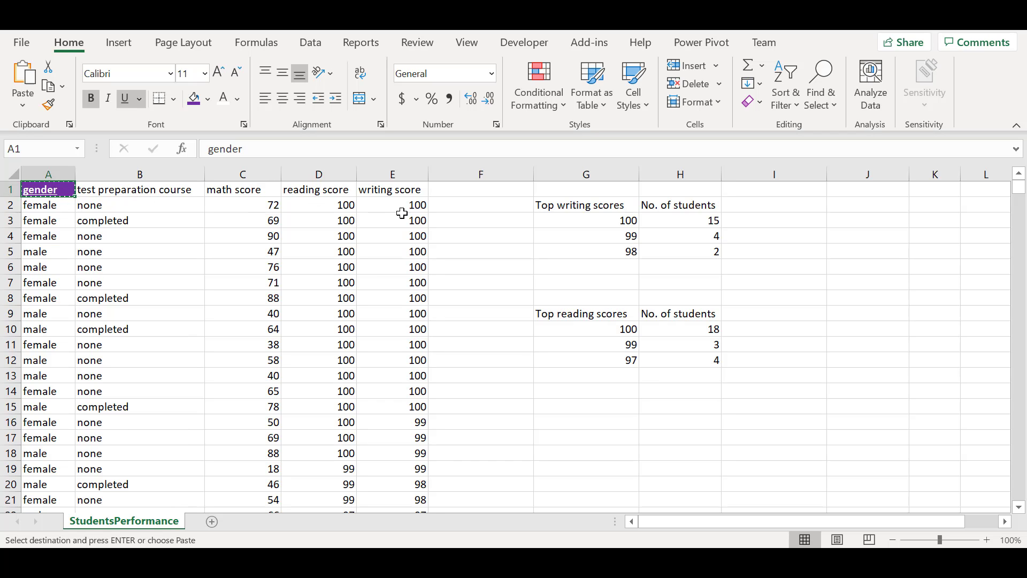
pyautogui.click(237, 188)
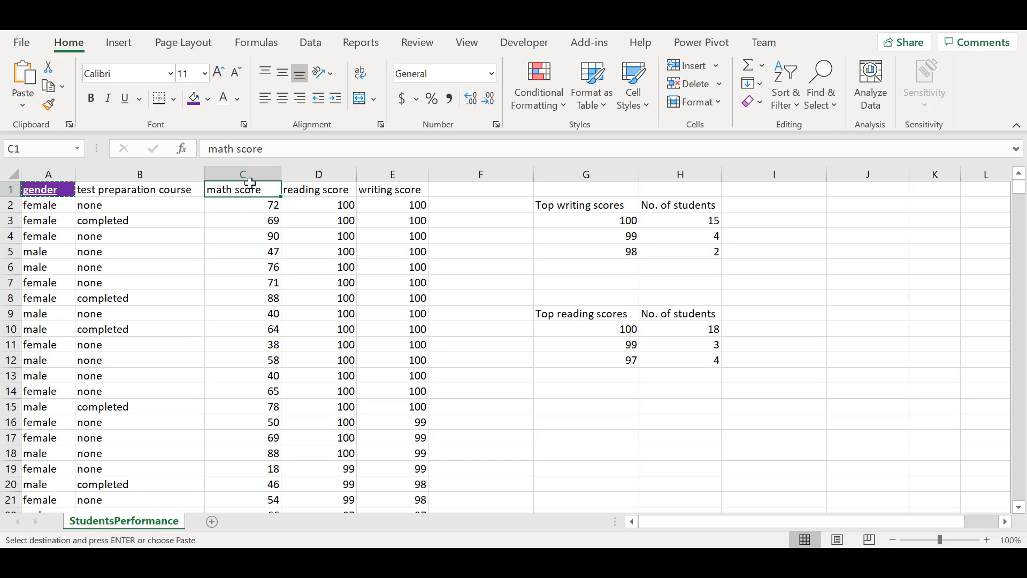
pyautogui.click(23, 108)
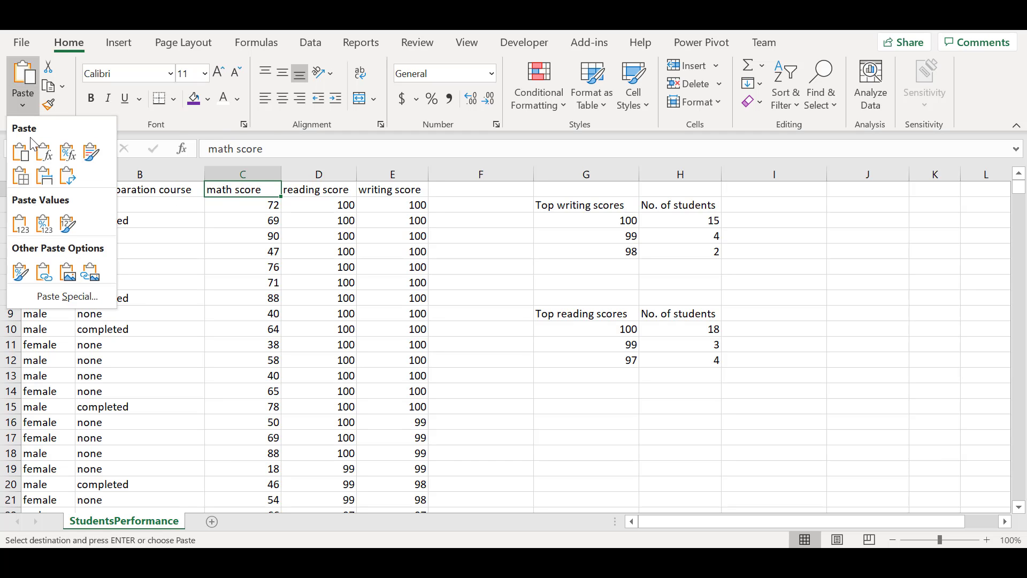
pyautogui.click(69, 296)
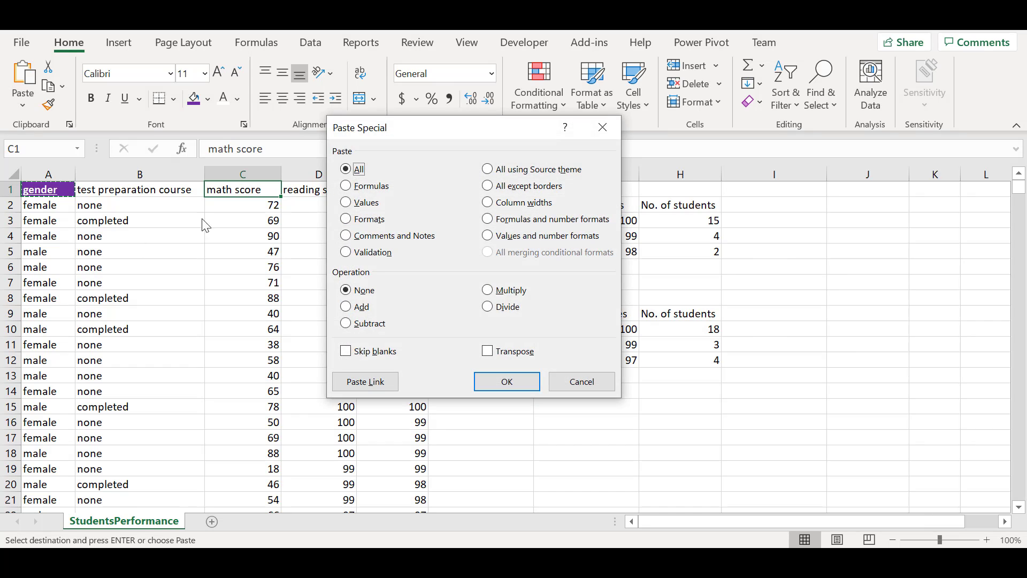
pyautogui.moveTo(443, 135); pyautogui.dragTo(434, 135)
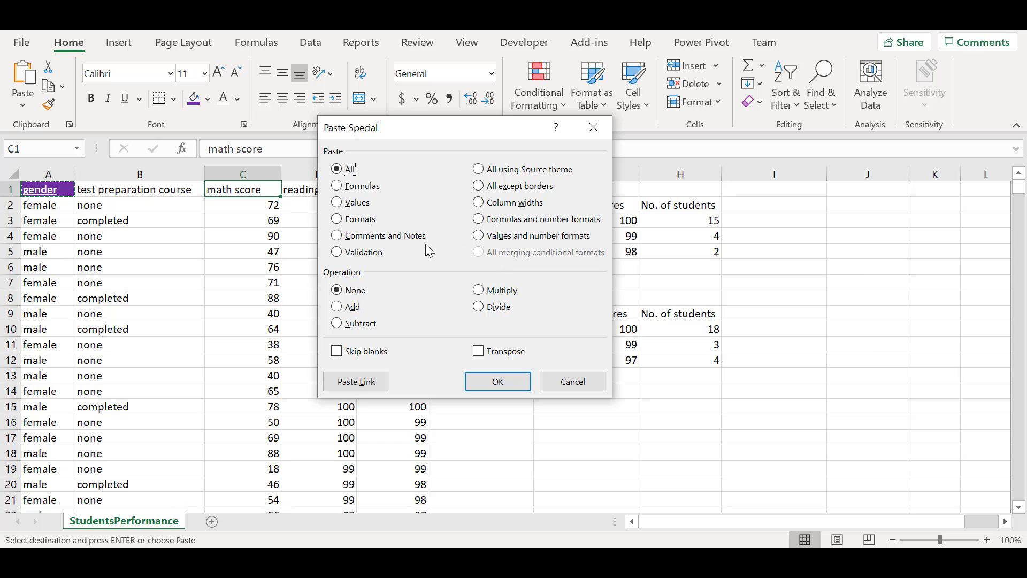
pyautogui.click(371, 224)
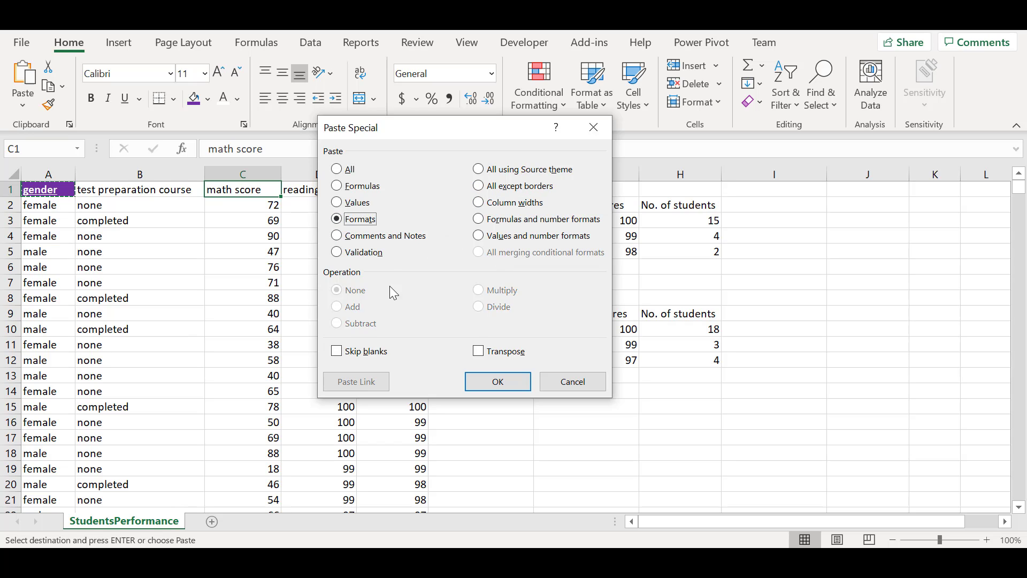
pyautogui.click(495, 383)
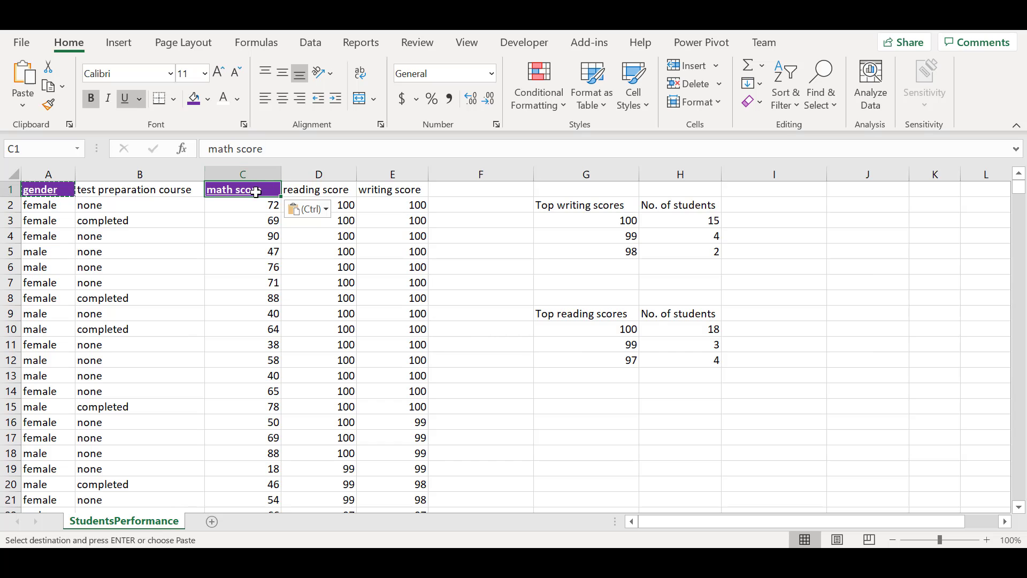
pyautogui.click(255, 215)
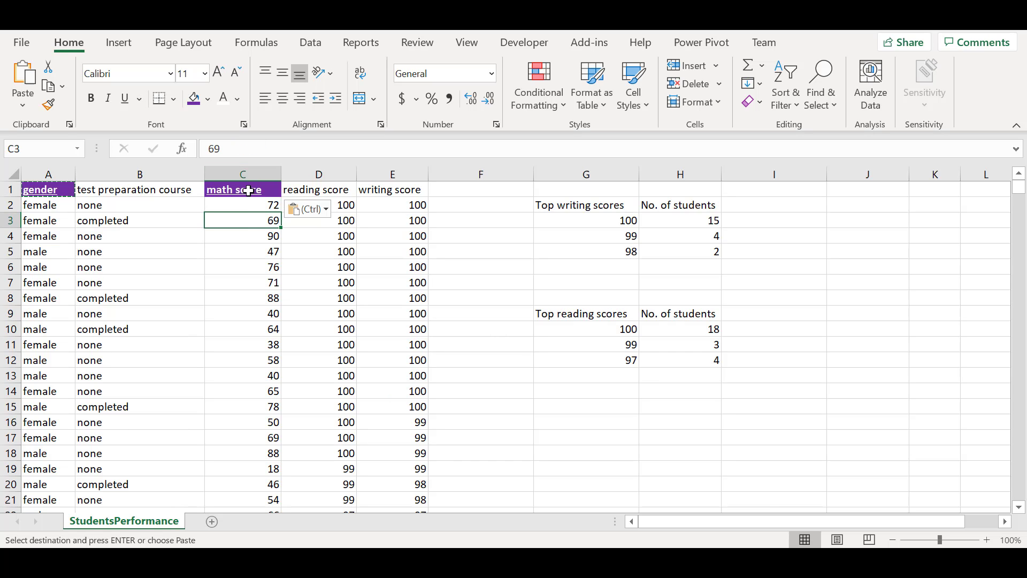
pyautogui.click(247, 191)
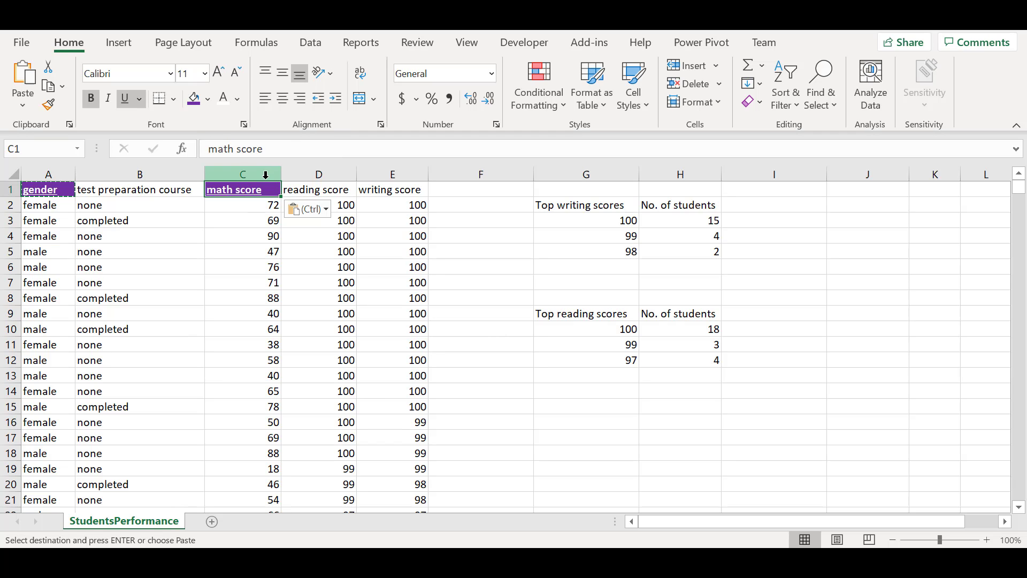
pyautogui.click(481, 422)
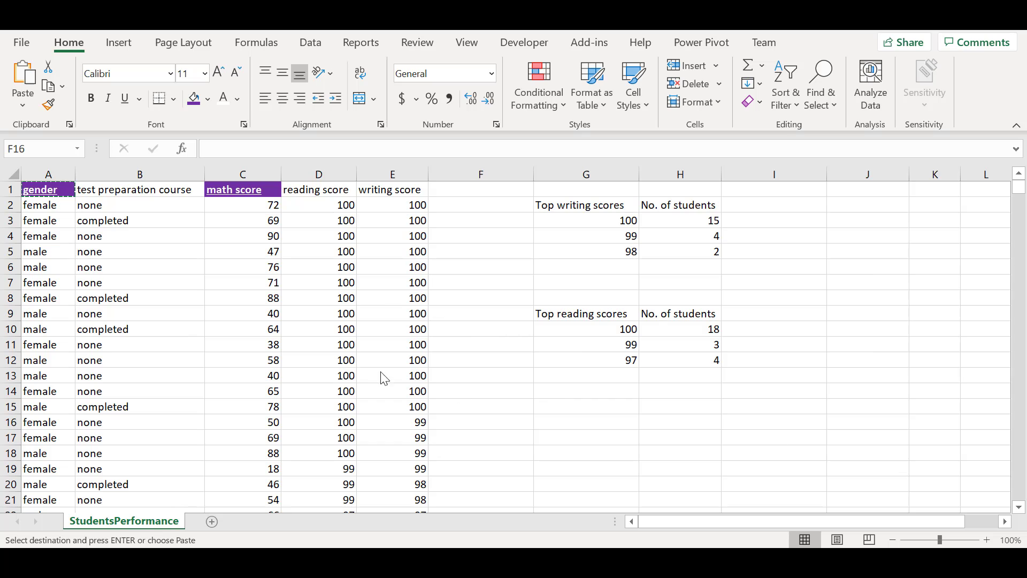
pyautogui.click(57, 191)
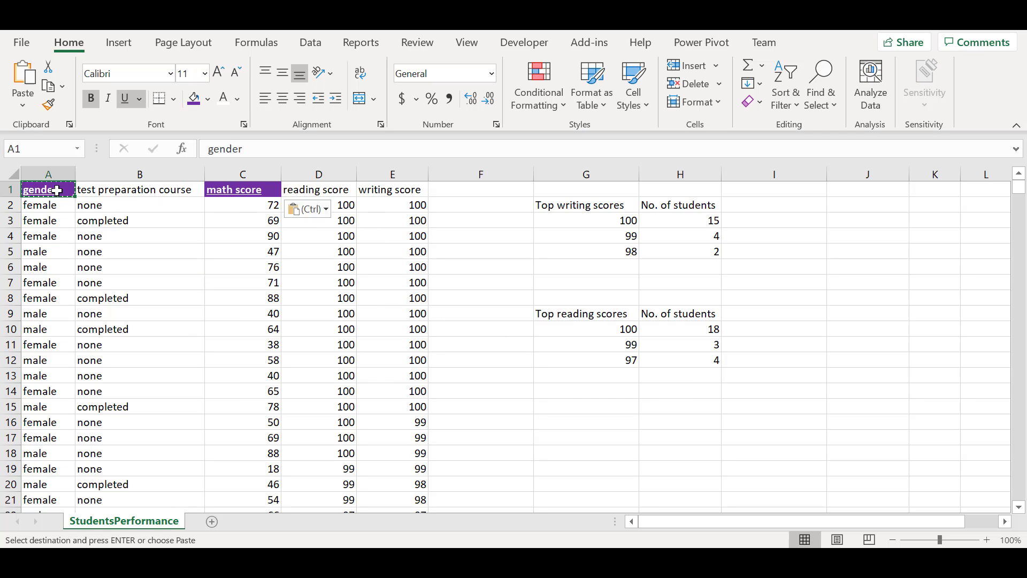
# Paste only the copied formats onto the reading score header in D1 via Paste Special
pyautogui.click(316, 192)
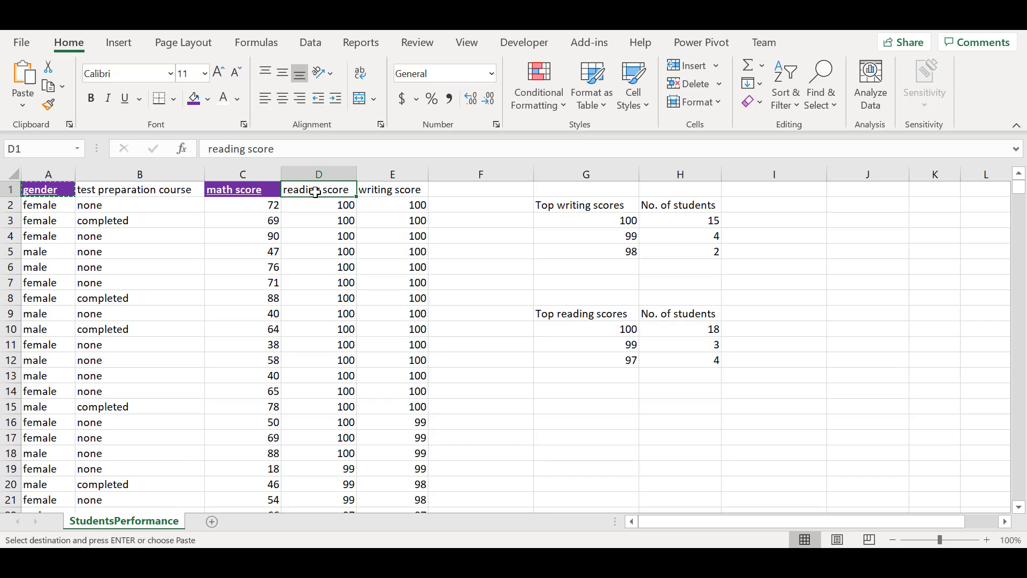
pyautogui.hotkey('ctrl', 'alt', 'v')
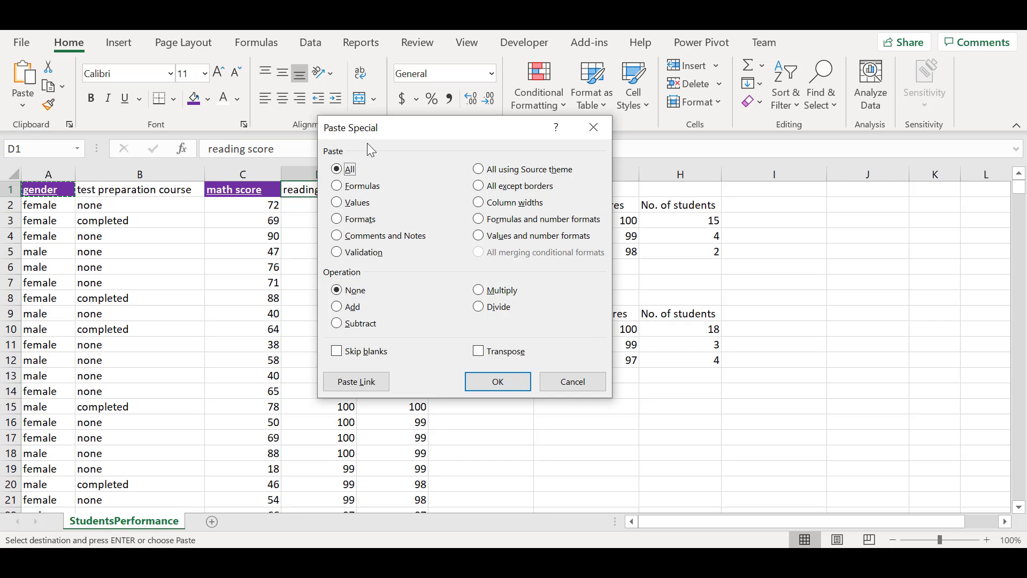
pyautogui.click(366, 188)
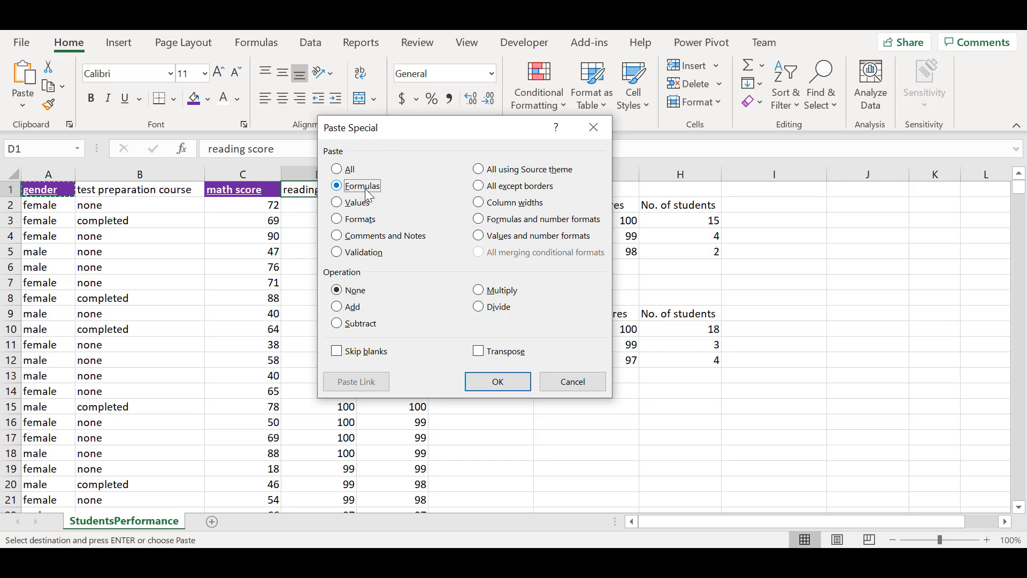
pyautogui.click(360, 220)
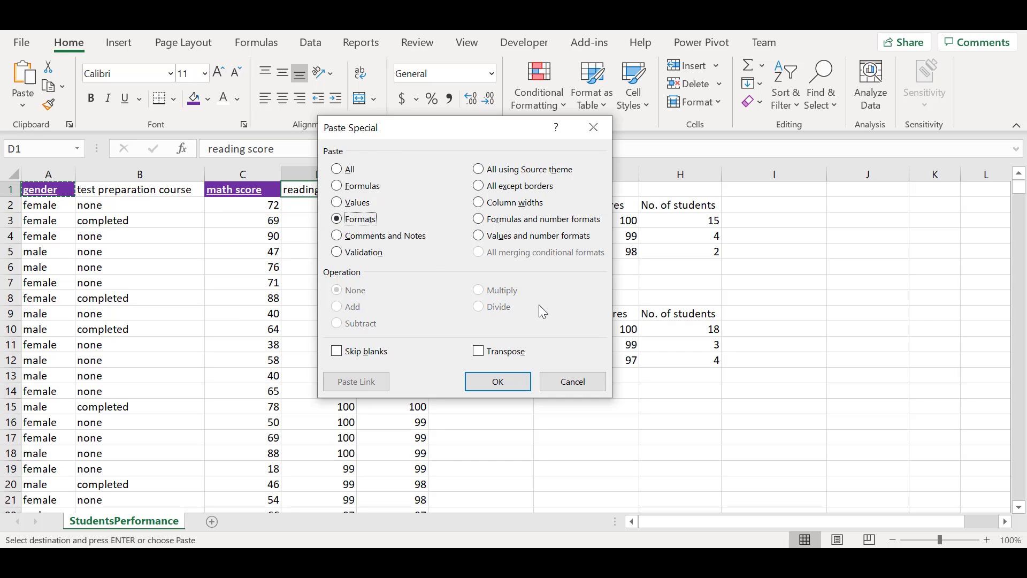
pyautogui.click(497, 381)
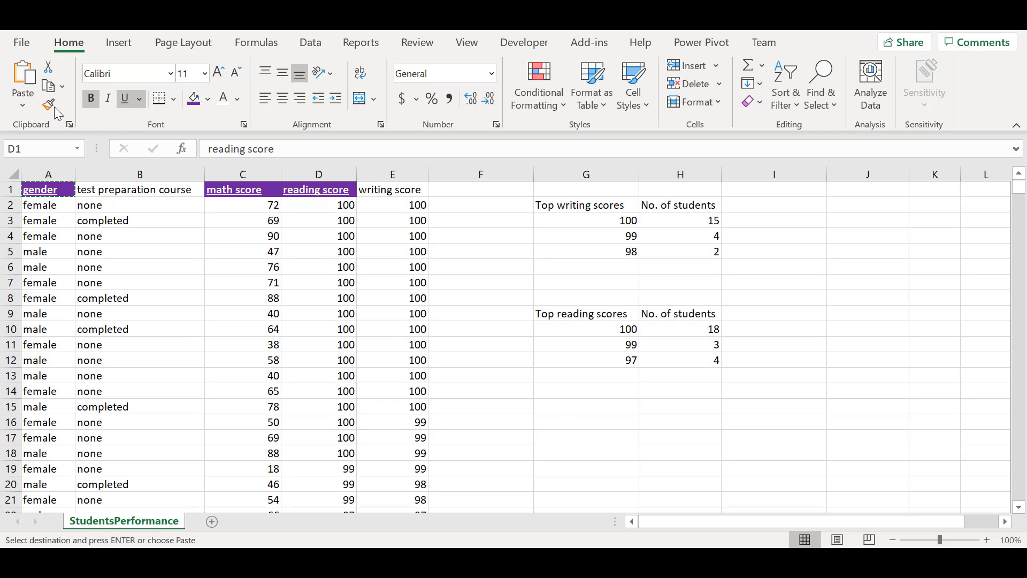
pyautogui.click(82, 197)
pyautogui.click(81, 196)
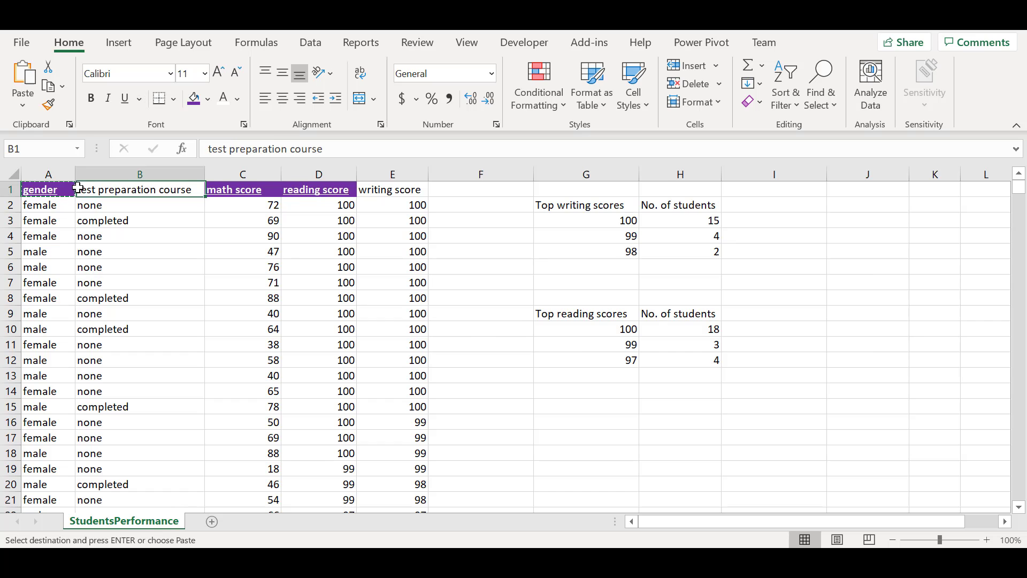
pyautogui.doubleClick(74, 189)
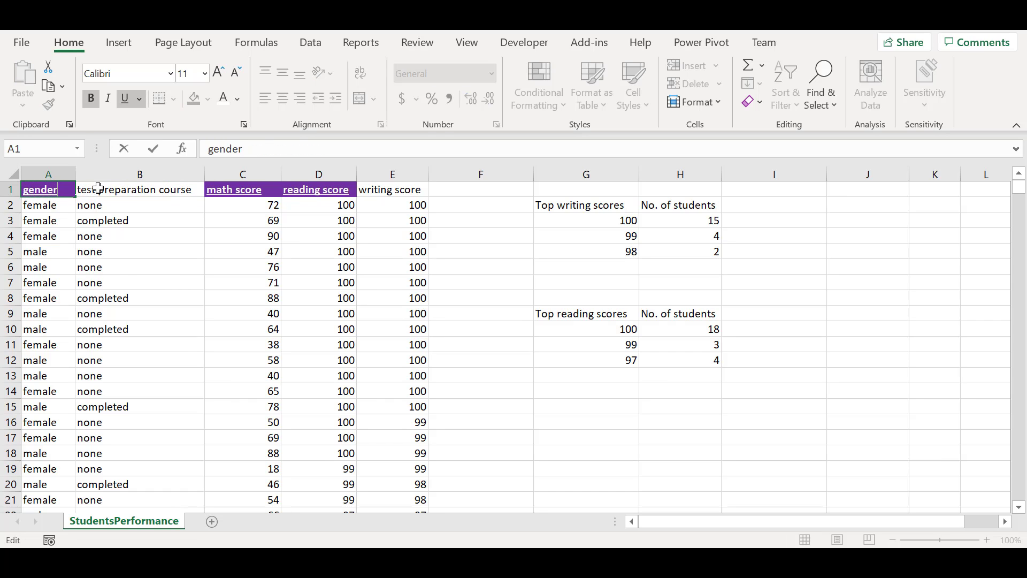
pyautogui.click(80, 190)
pyautogui.click(67, 194)
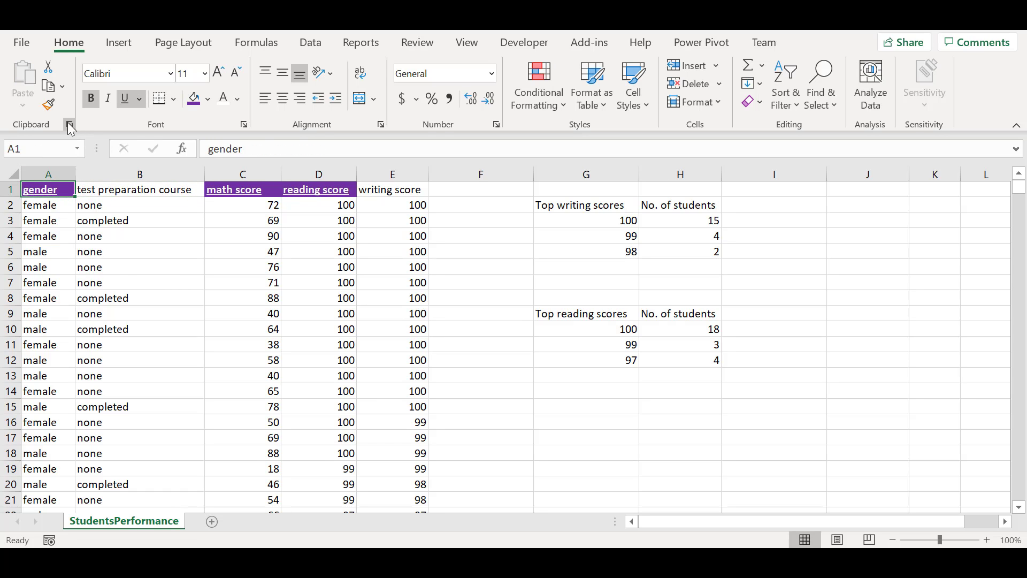
# Copy the math score header's format to the writing score header E1 with Format Painter
pyautogui.click(273, 191)
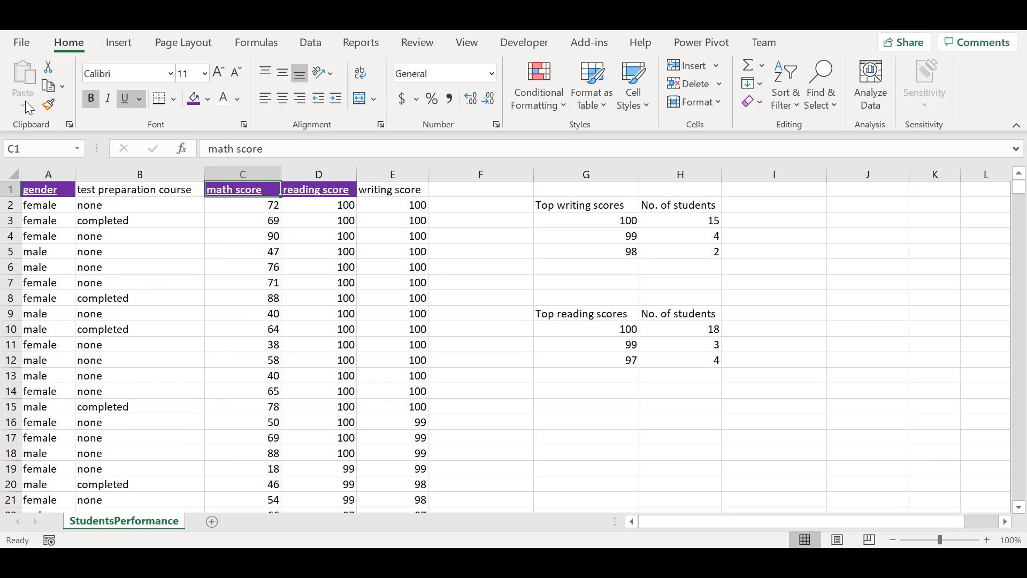
pyautogui.click(49, 103)
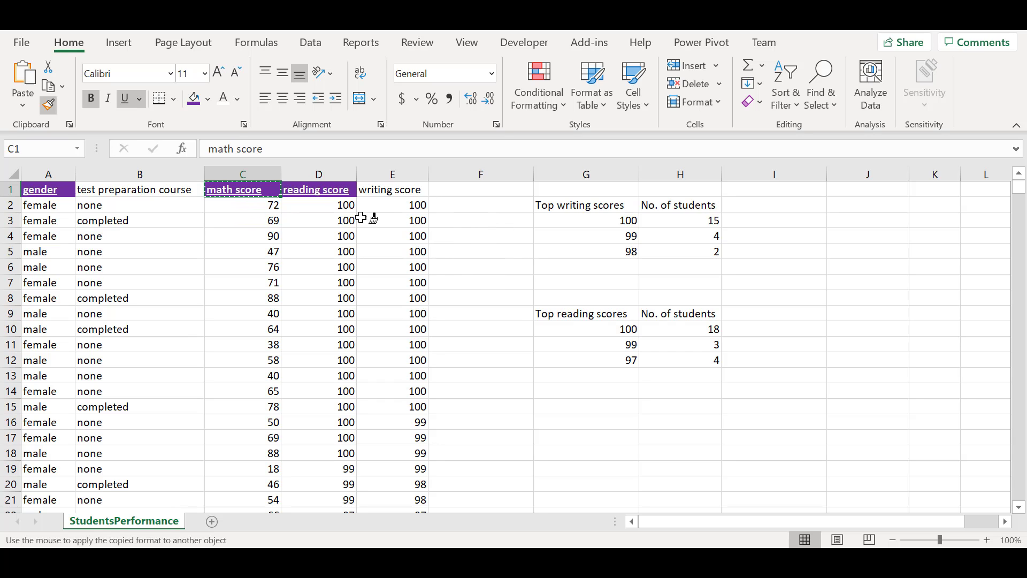
pyautogui.click(390, 190)
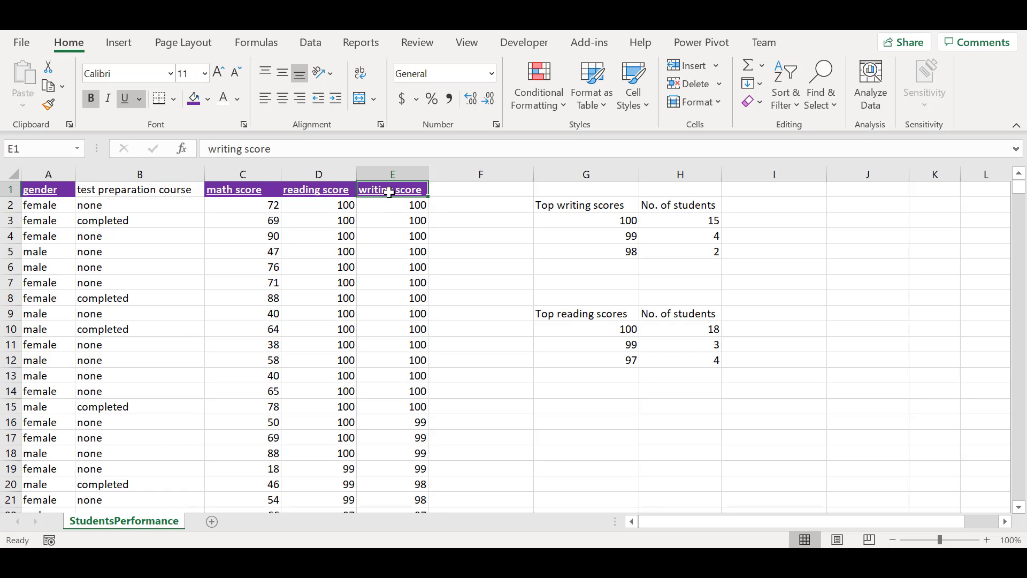
# Lock Format Painter on and apply the header format to cells C3, D6, C11, D10 and E12
pyautogui.click(49, 105)
pyautogui.click(49, 105)
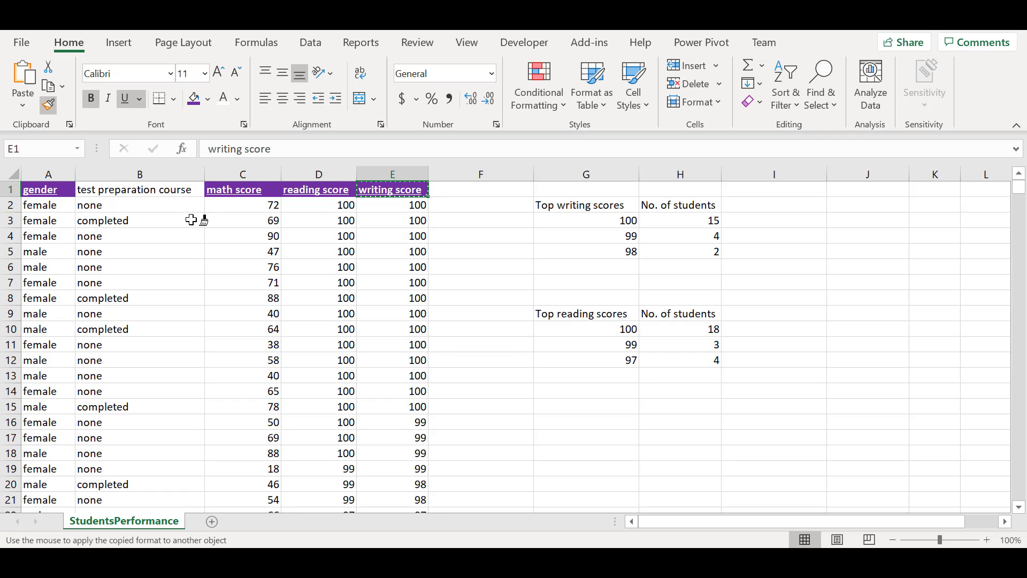
pyautogui.click(241, 222)
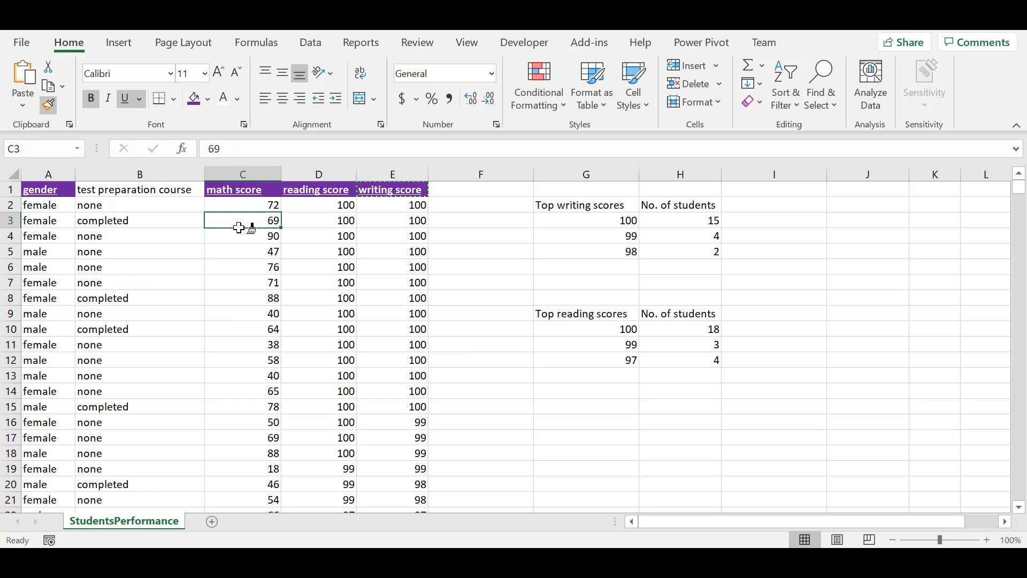
pyautogui.click(321, 267)
pyautogui.click(236, 344)
pyautogui.click(315, 327)
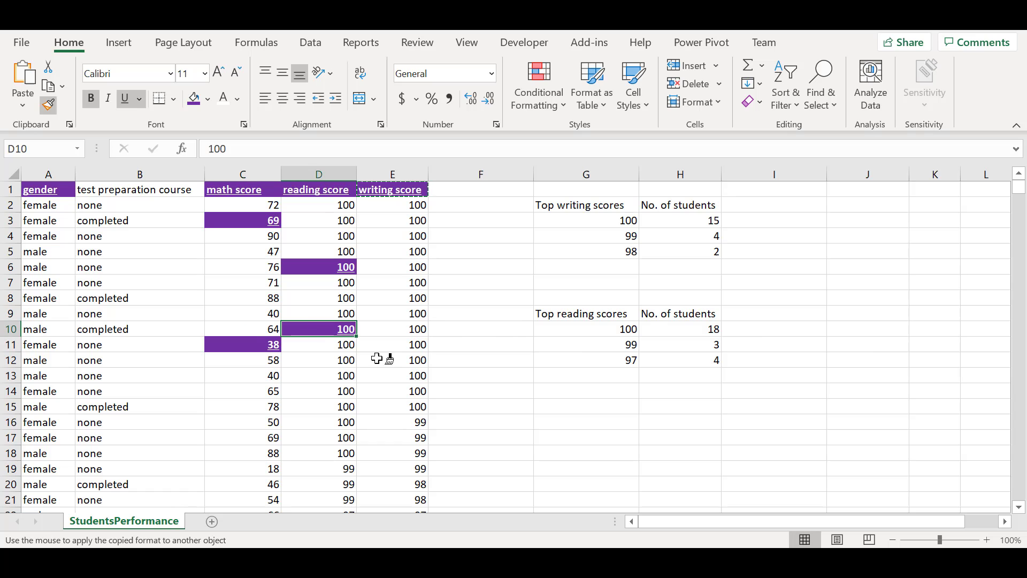
pyautogui.click(399, 360)
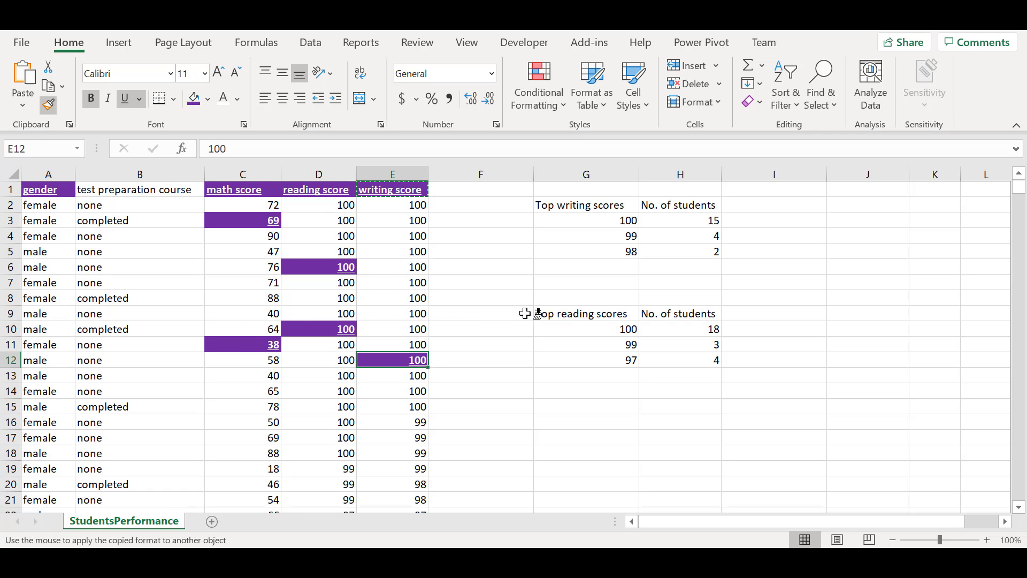
# Undo the scattered formatting and paint the header format across the score range C5:E20
pyautogui.hotkey('ctrl', 'z')
pyautogui.hotkey('ctrl', 'z')
pyautogui.hotkey('ctrl', 'z')
pyautogui.hotkey('ctrl', 'z')
pyautogui.hotkey('ctrl', 'z')
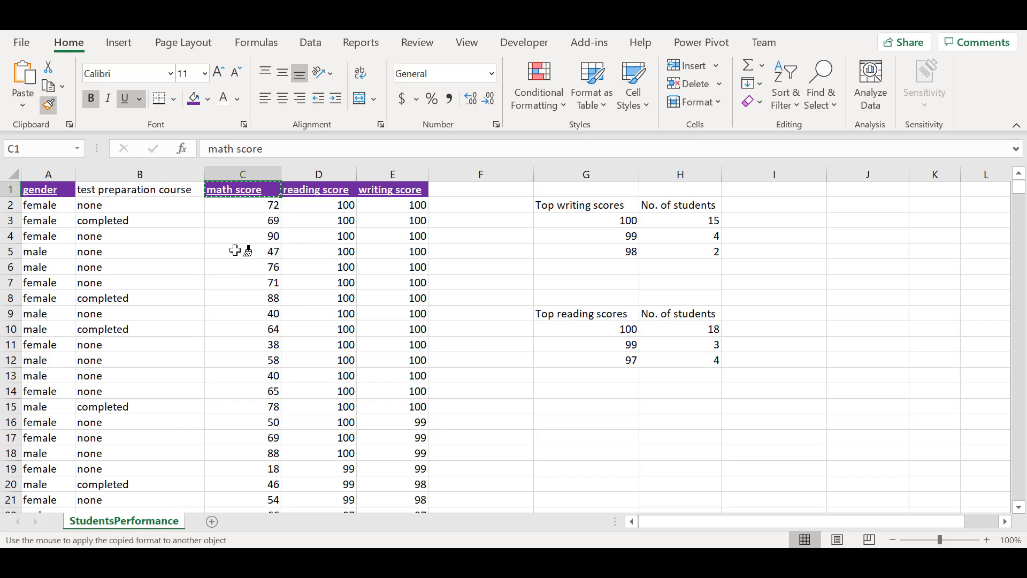
pyautogui.moveTo(235, 250)
pyautogui.mouseDown()
pyautogui.moveTo(442, 348)
pyautogui.moveTo(389, 483)
pyautogui.mouseUp()
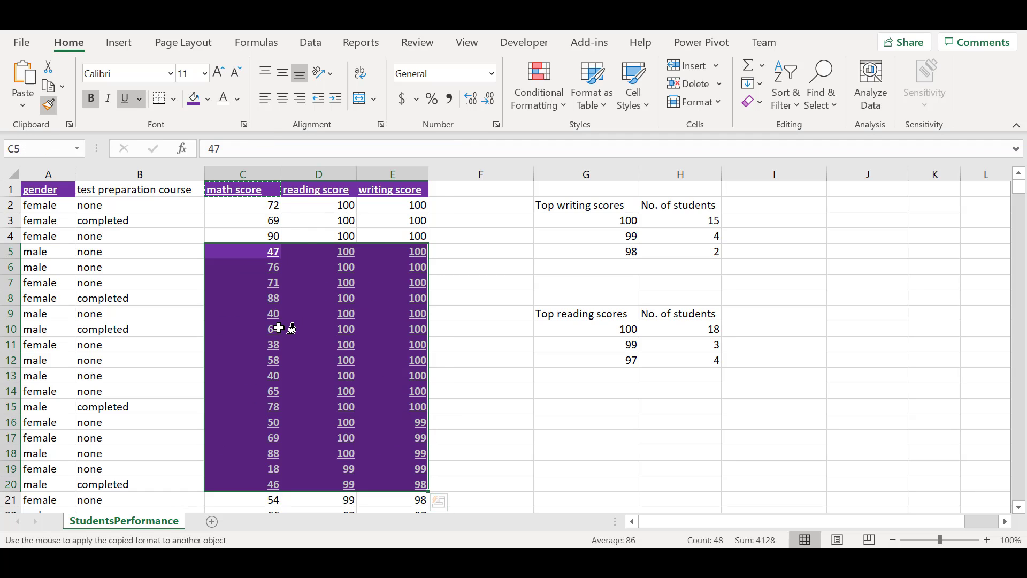
# Undo the last format painting and give the writing score values G3:G5 a light gold fill
pyautogui.hotkey('ctrl', 'z')
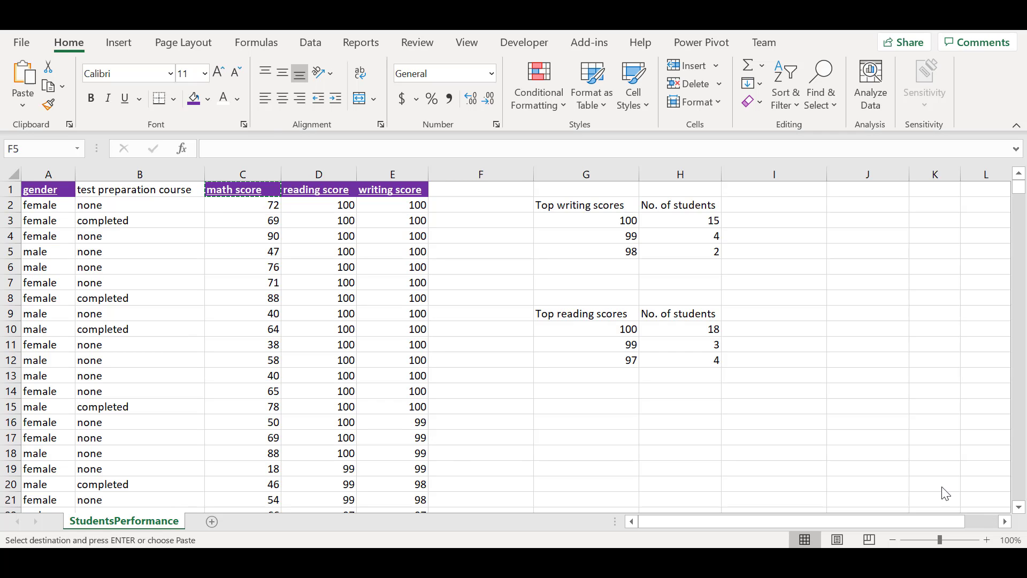
pyautogui.click(604, 211)
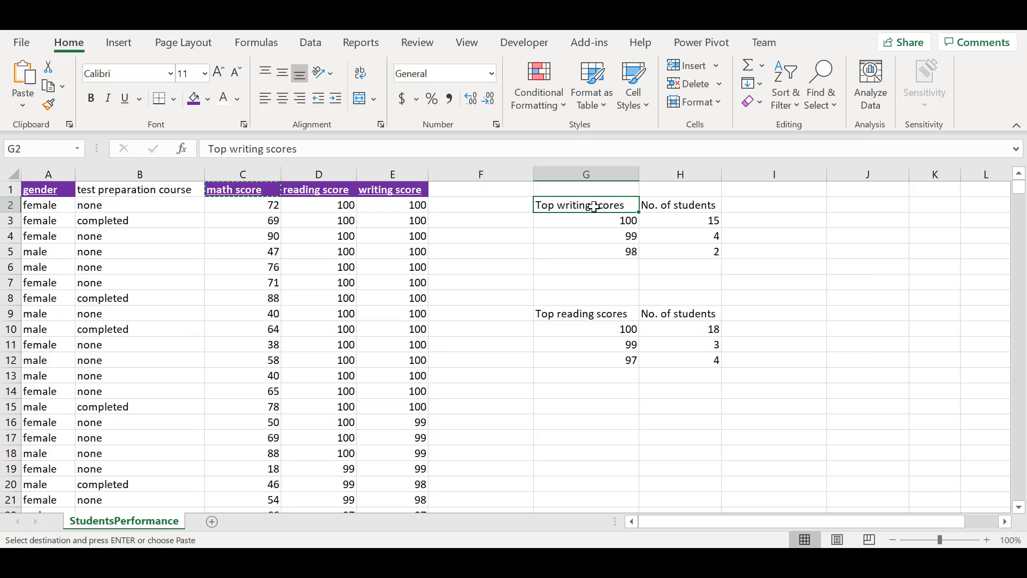
pyautogui.moveTo(616, 220); pyautogui.dragTo(619, 252)
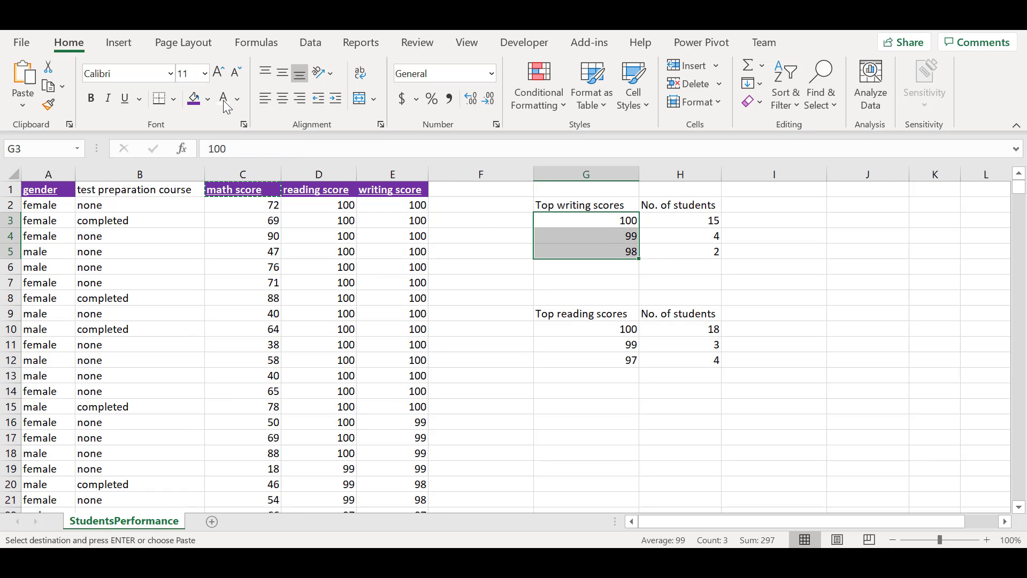
pyautogui.click(207, 99)
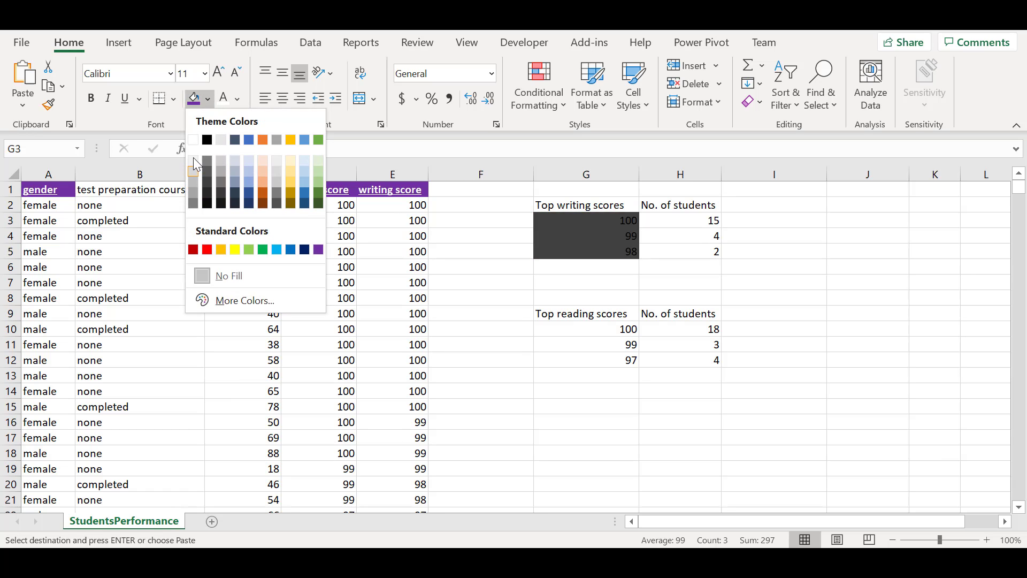
pyautogui.click(291, 161)
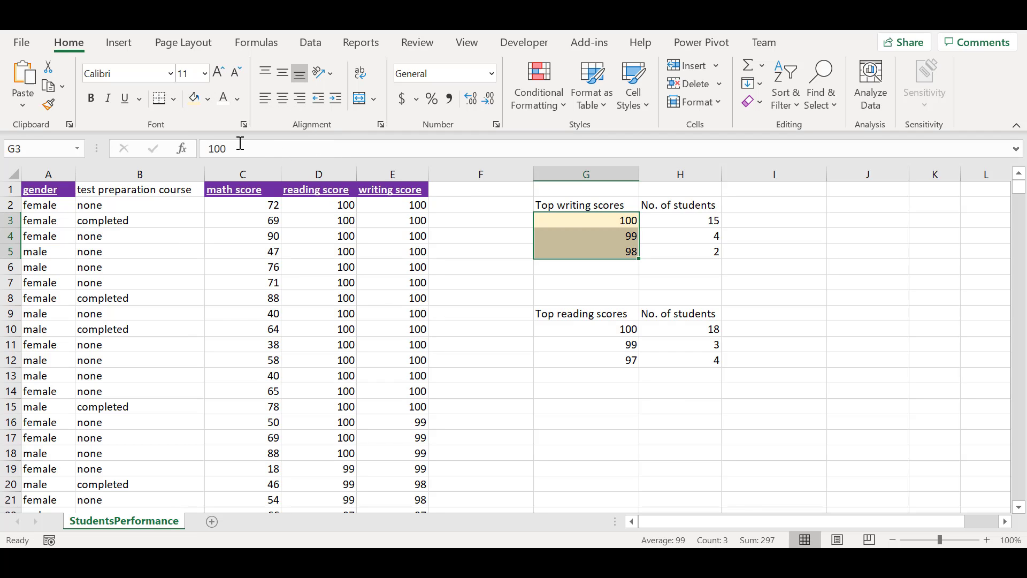
# Apply all borders to the writing score values G3:G5
pyautogui.click(174, 100)
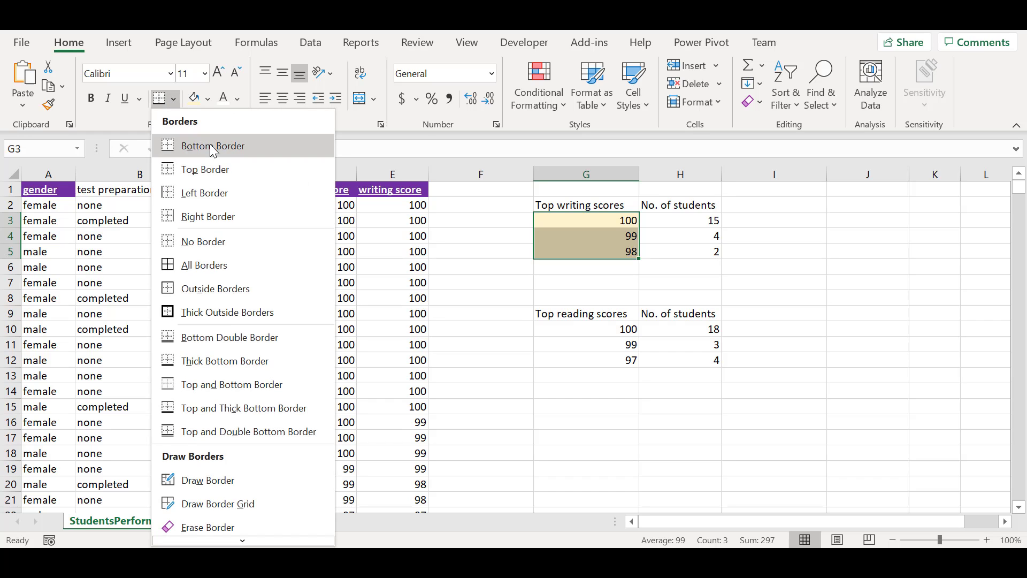
pyautogui.click(223, 270)
pyautogui.click(583, 236)
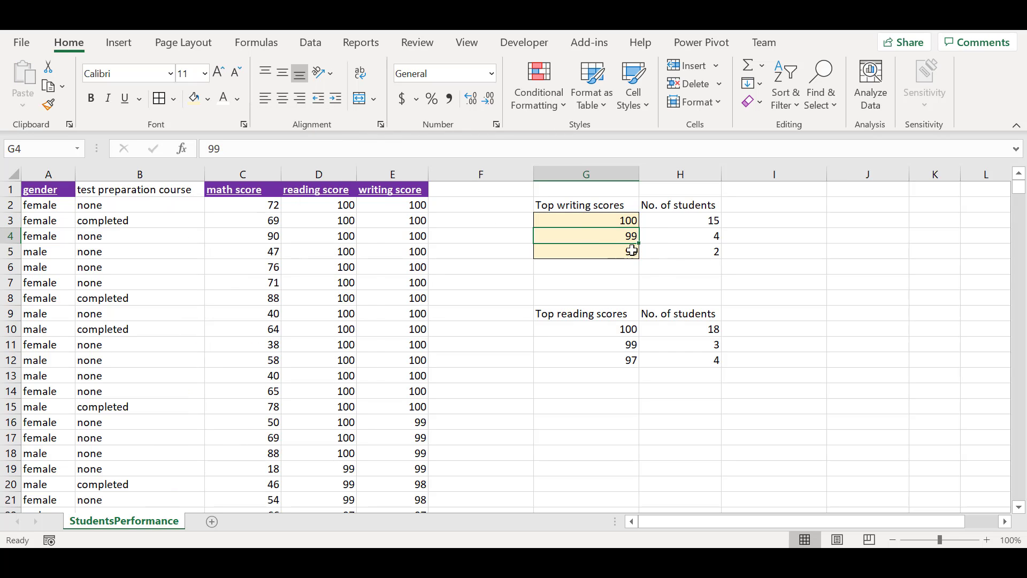
pyautogui.click(669, 266)
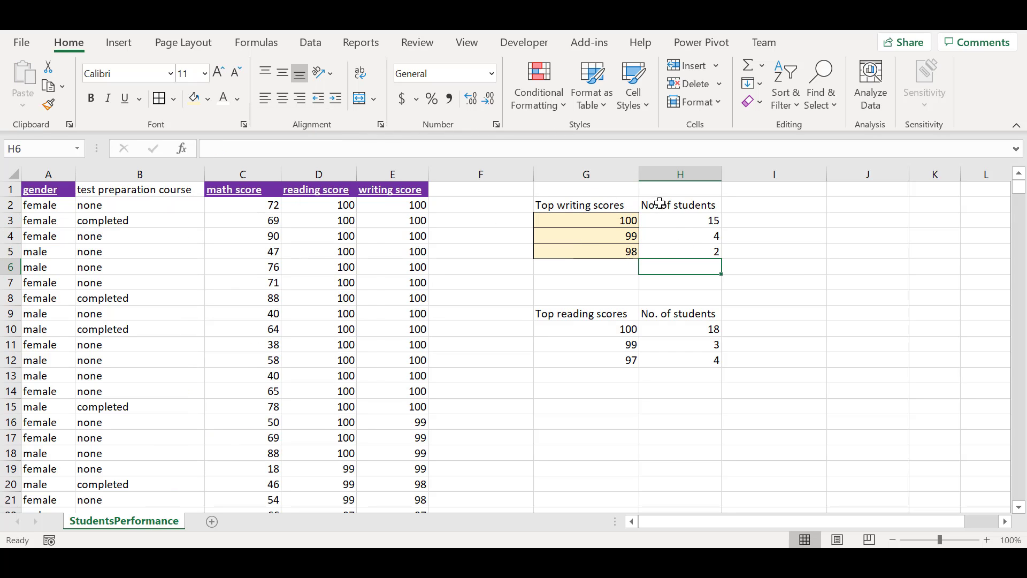
# Fill the table headers G2 and H2 with a blue theme colour
pyautogui.click(611, 208)
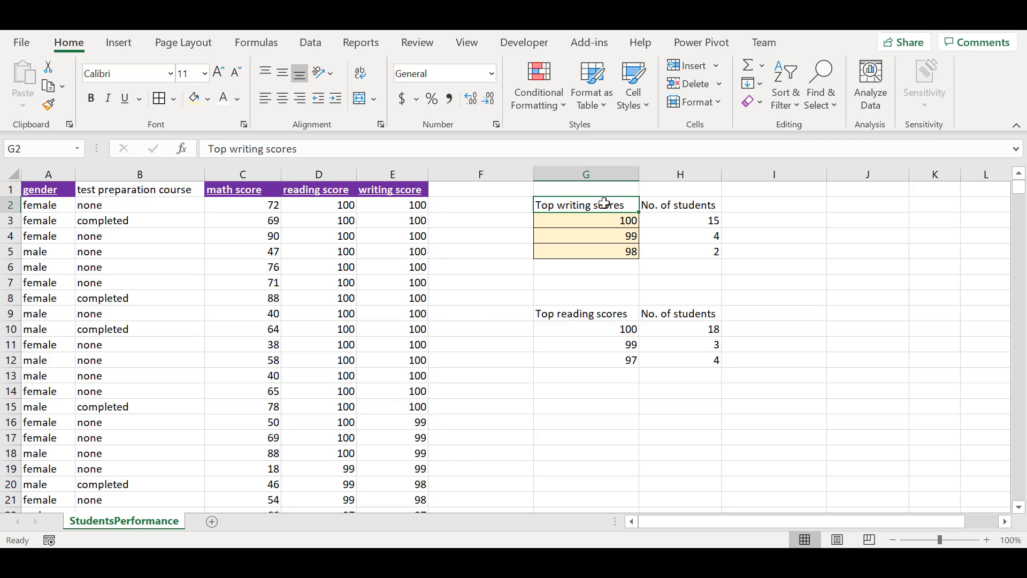
pyautogui.click(208, 99)
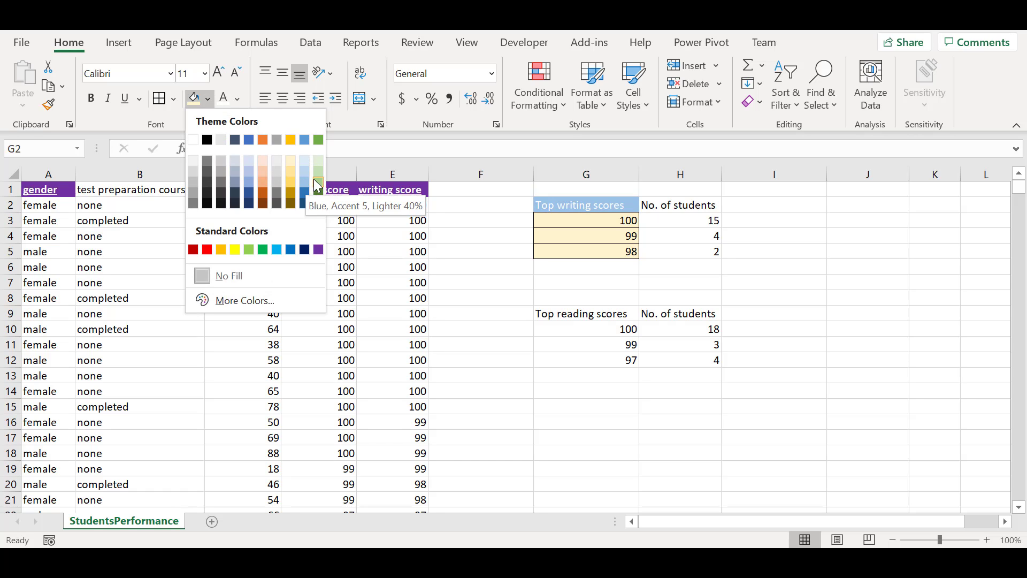
pyautogui.click(304, 192)
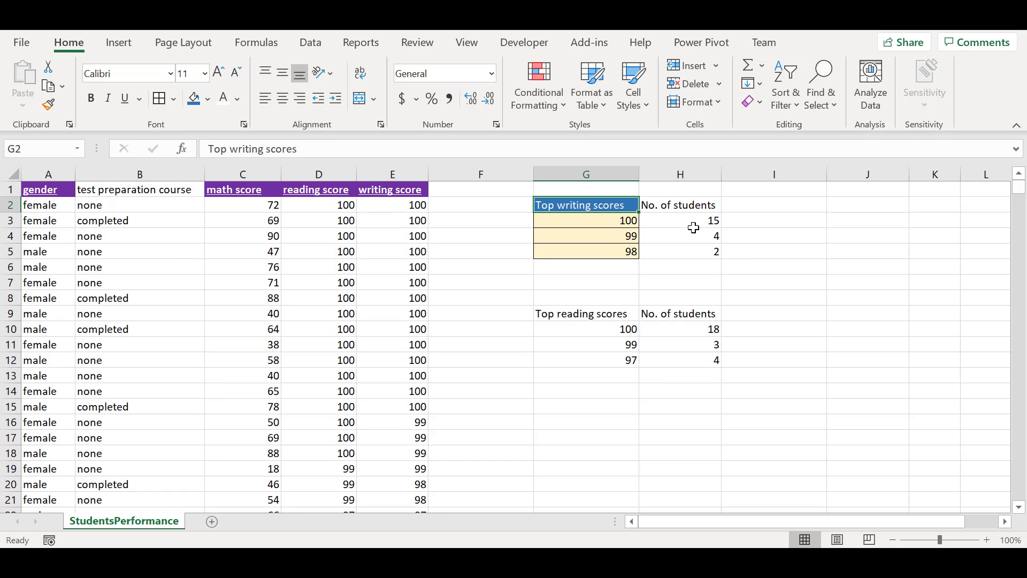
pyautogui.click(670, 205)
pyautogui.click(208, 101)
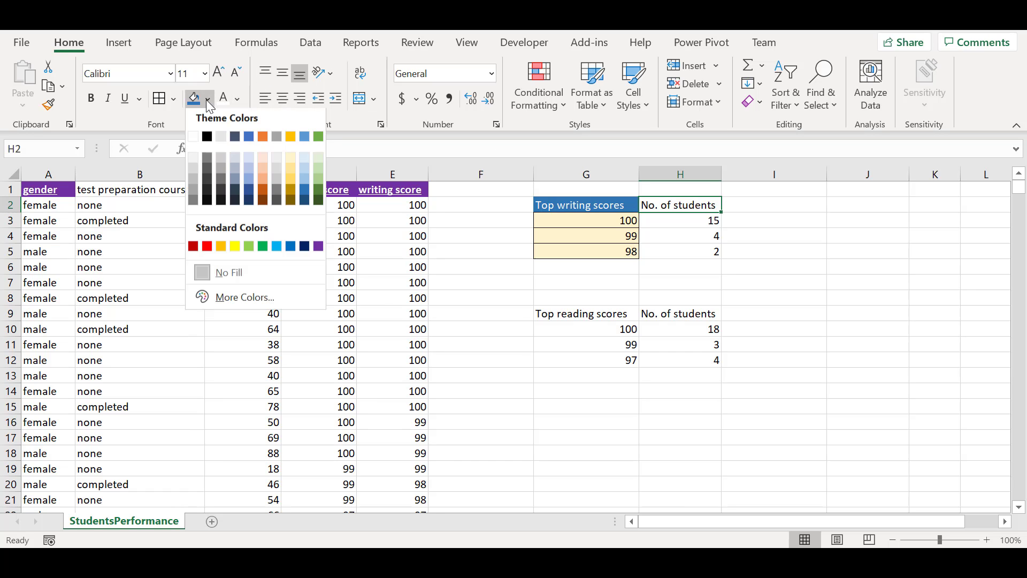
pyautogui.click(305, 196)
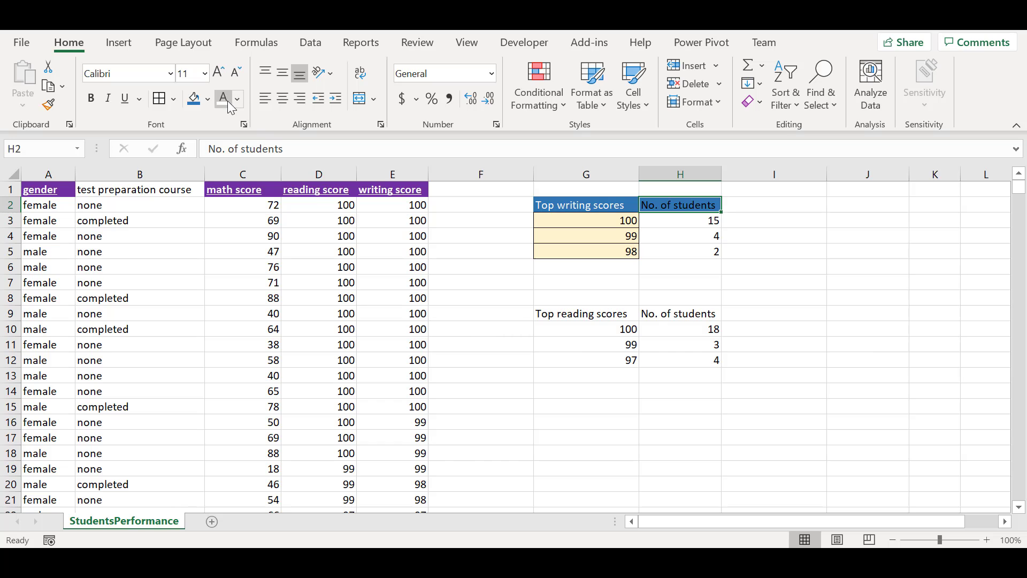
# Fill the student counts H3:H5 with light green and apply all borders to them
pyautogui.moveTo(678, 220); pyautogui.dragTo(678, 251)
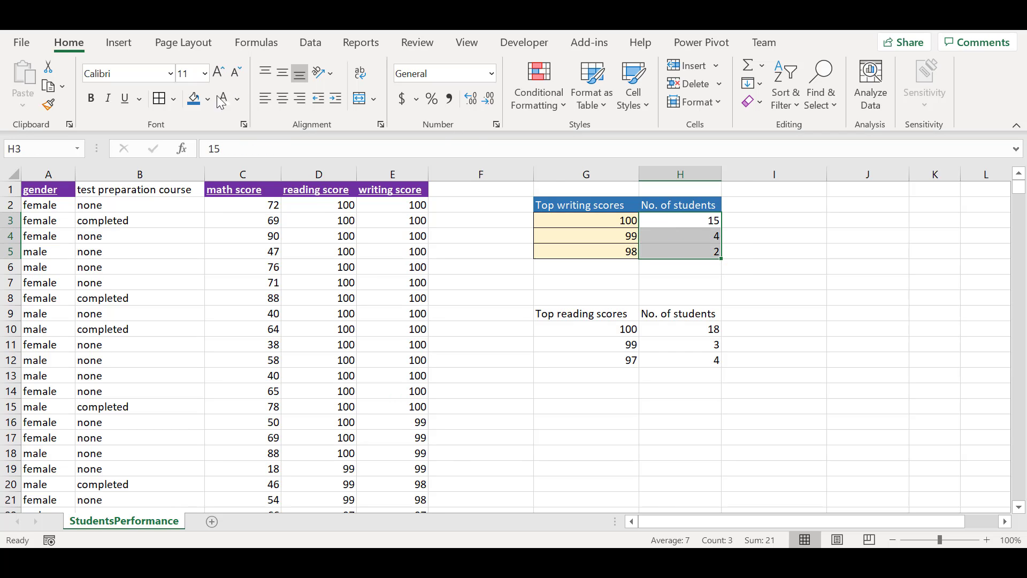
pyautogui.click(236, 100)
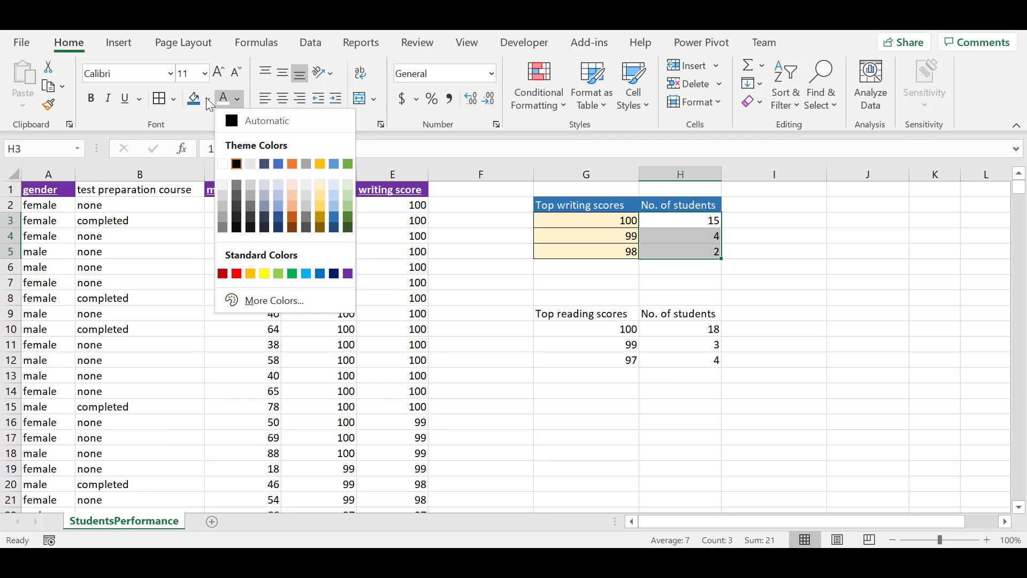
pyautogui.click(208, 98)
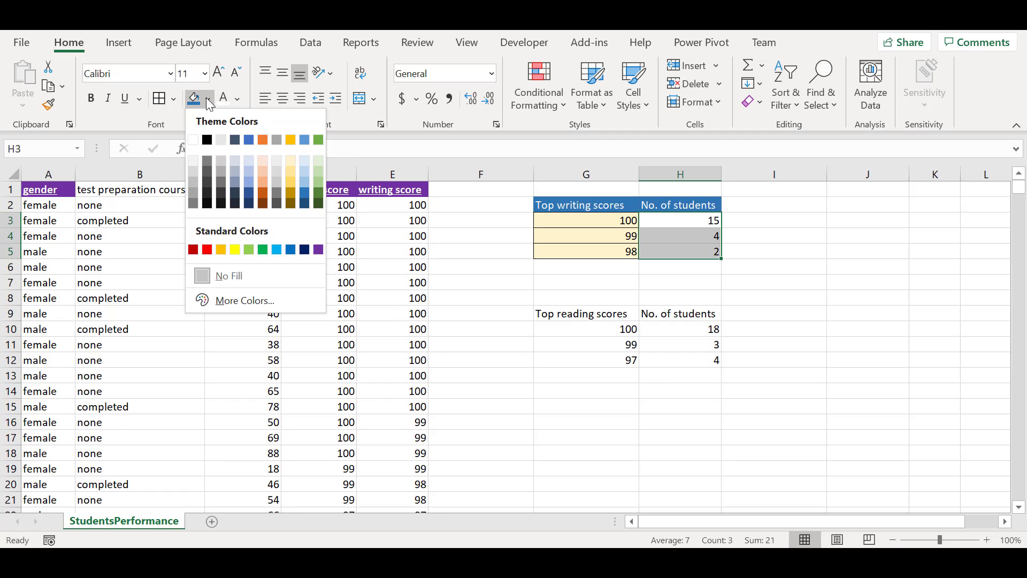
pyautogui.click(316, 171)
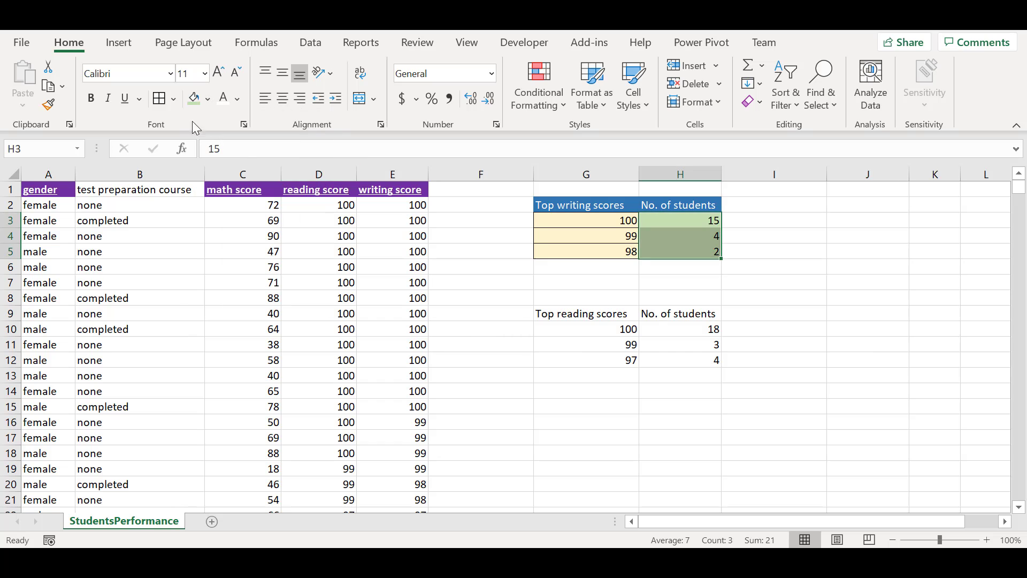
pyautogui.click(158, 98)
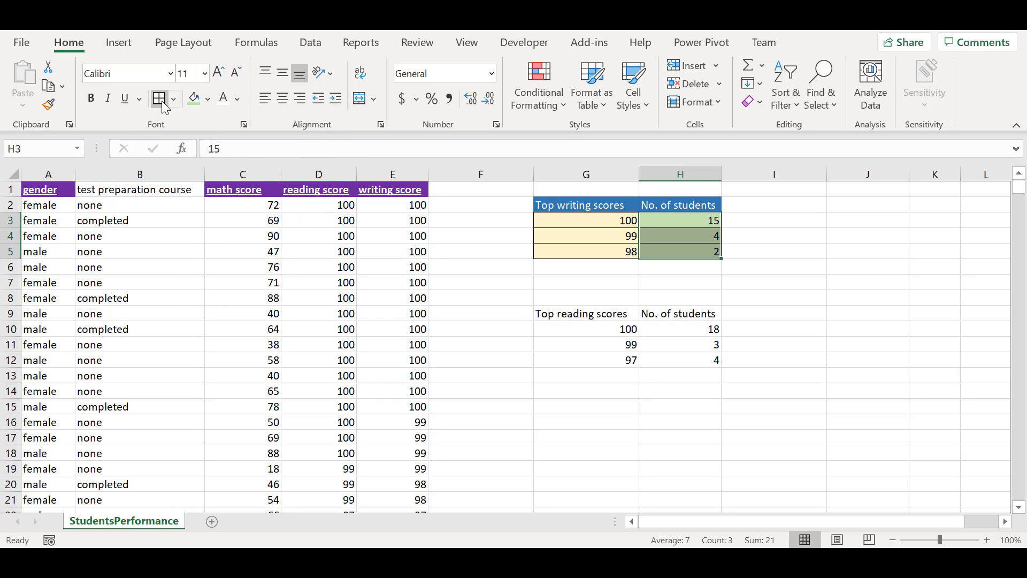
pyautogui.click(609, 270)
# Apply all borders to the header cells G2:H2
pyautogui.click(636, 207)
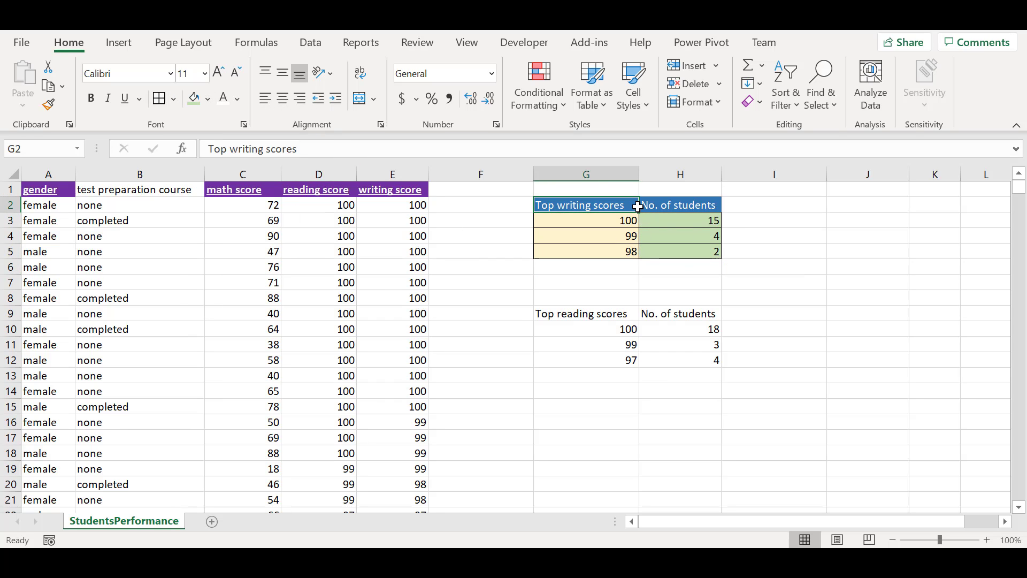
pyautogui.keyDown('ctrl'); pyautogui.click(667, 203); pyautogui.keyUp('ctrl')
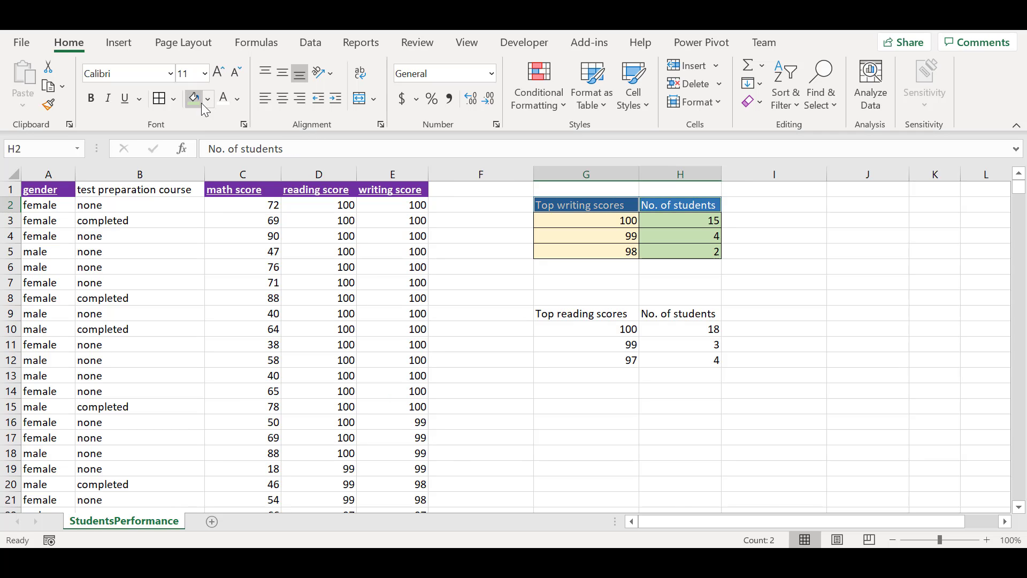
pyautogui.click(171, 99)
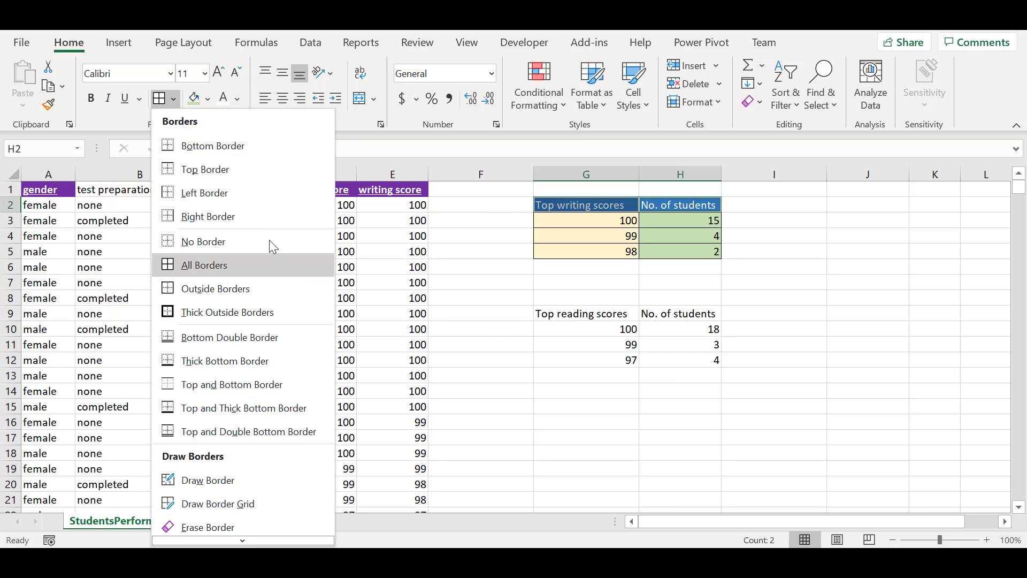
pyautogui.click(262, 272)
pyautogui.click(610, 233)
pyautogui.click(745, 265)
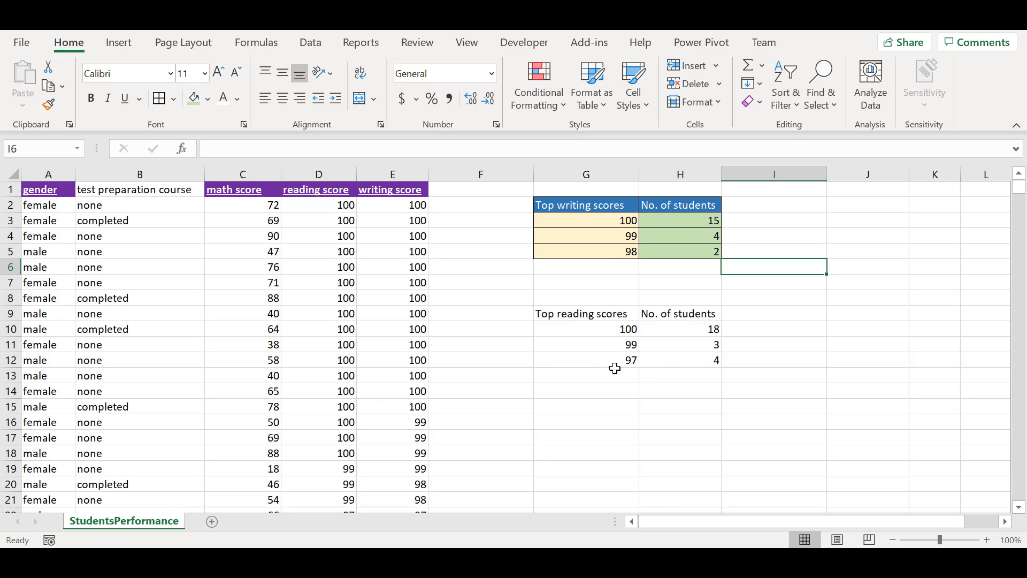
# Copy the writing scores table's formatting from G2:H5 onto the reading scores table G9:H12 with Format Painter
pyautogui.click(565, 205)
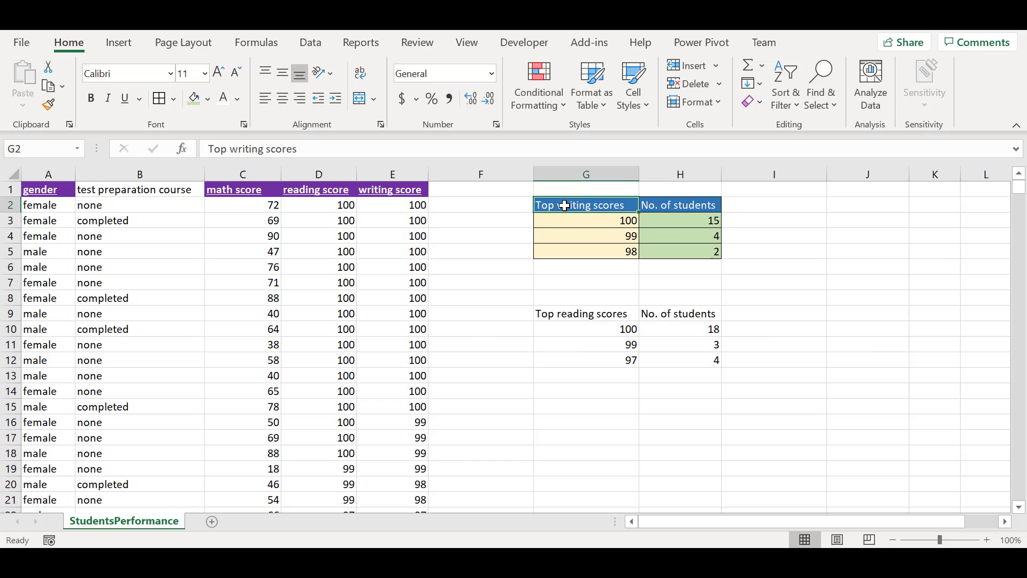
pyautogui.moveTo(567, 204); pyautogui.dragTo(678, 252)
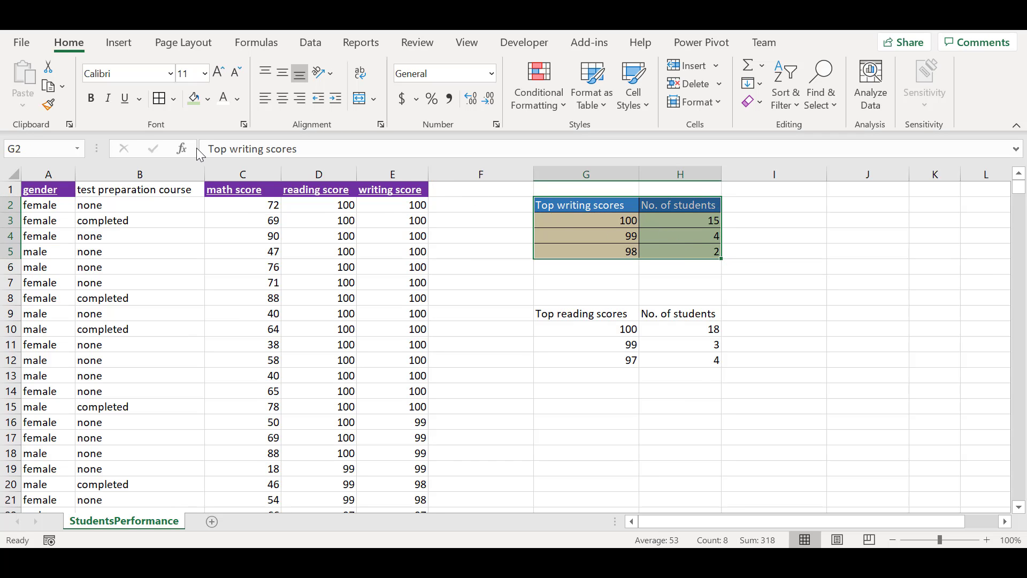
pyautogui.click(49, 106)
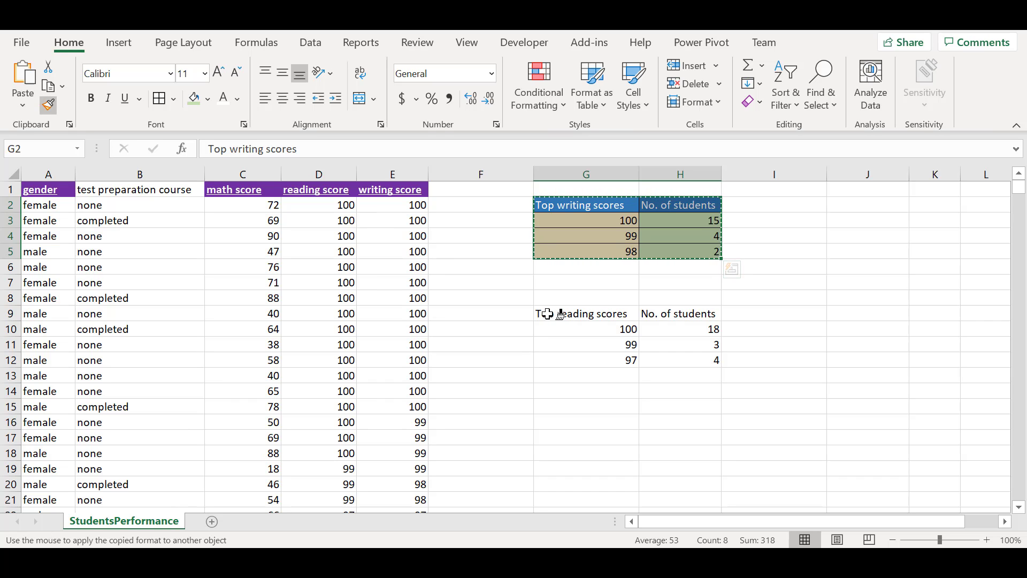
pyautogui.moveTo(551, 315)
pyautogui.mouseDown()
pyautogui.moveTo(647, 319)
pyautogui.moveTo(690, 355)
pyautogui.moveTo(678, 350)
pyautogui.mouseUp()
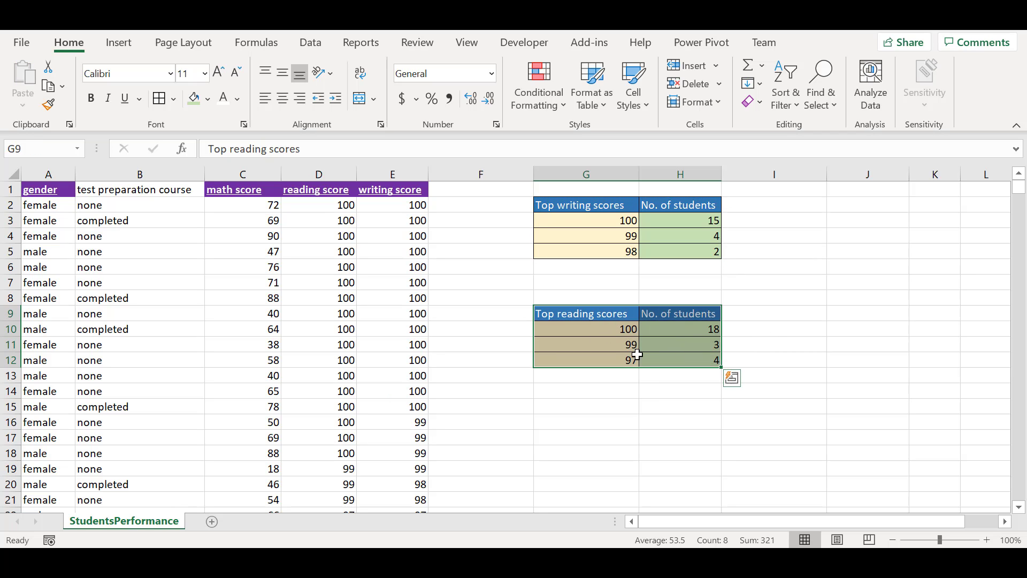
pyautogui.click(761, 373)
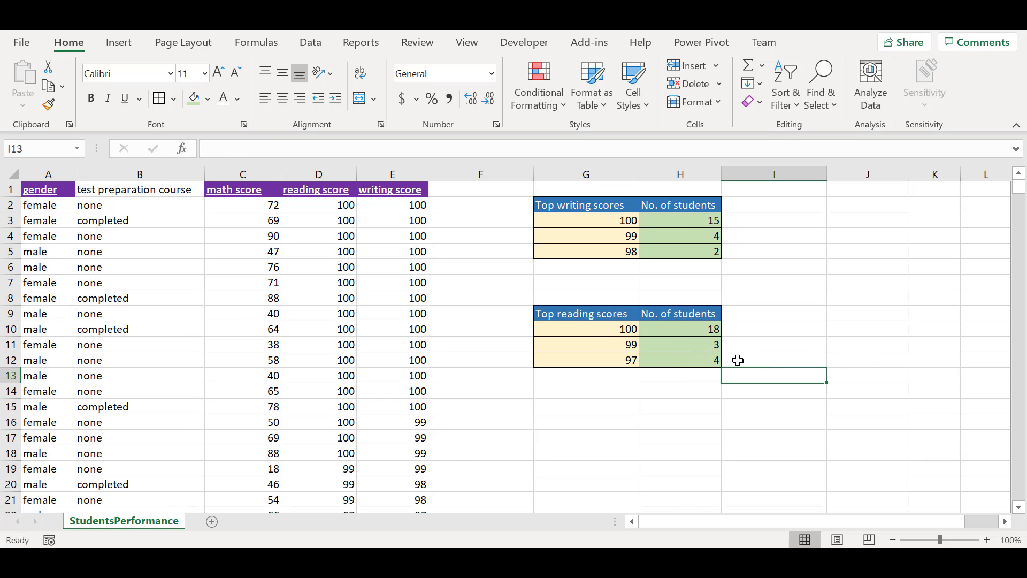